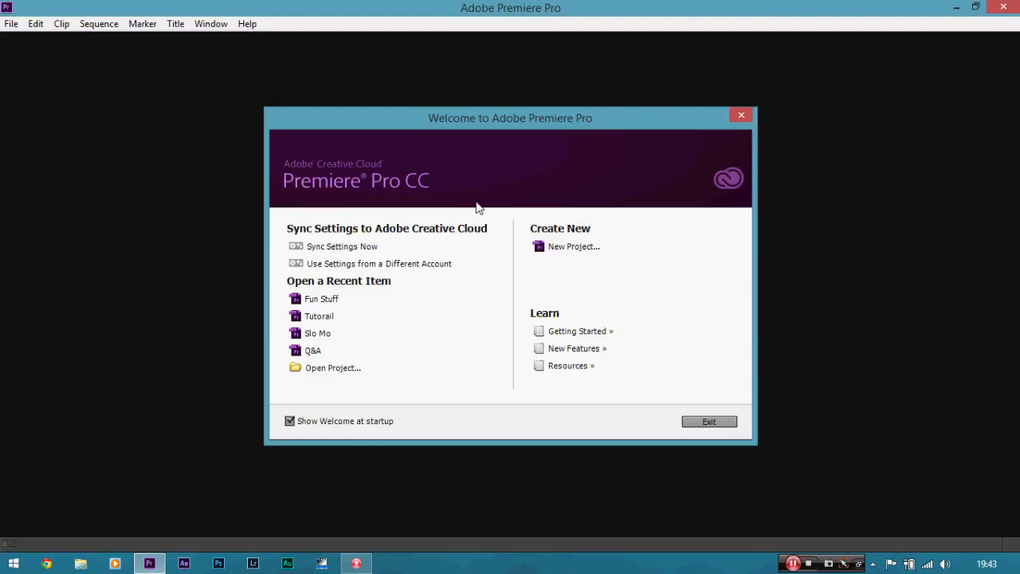
Create a new project named "Fuun Stuff" in the default location
click(545, 251)
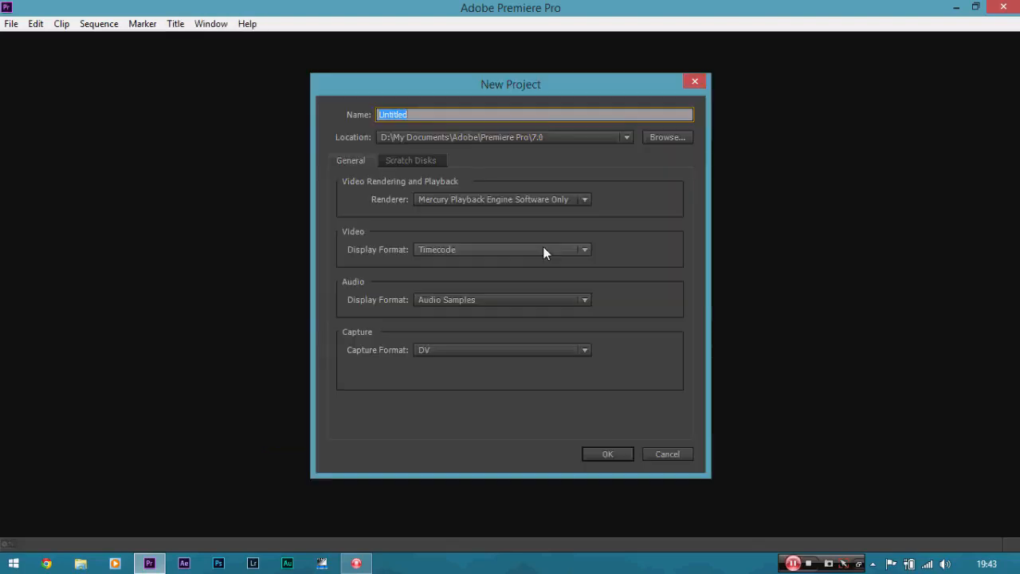
key(BackSpace)
text(Fuun Stuff)
click(606, 456)
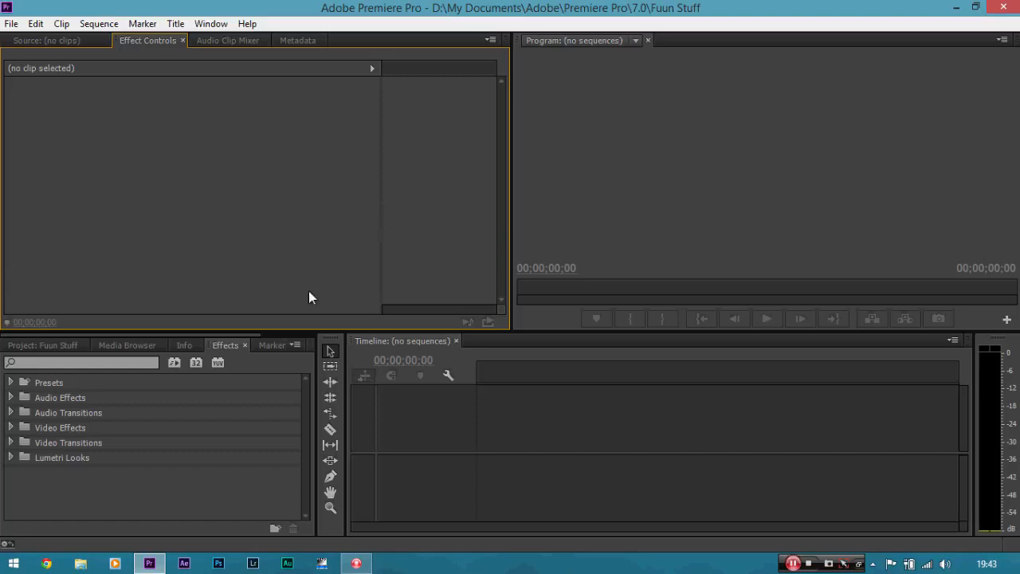
Start a new sequence and choose the Digital SLR 1080p preset DSLR 1080p24
click(11, 23)
mouse_move(53, 43)
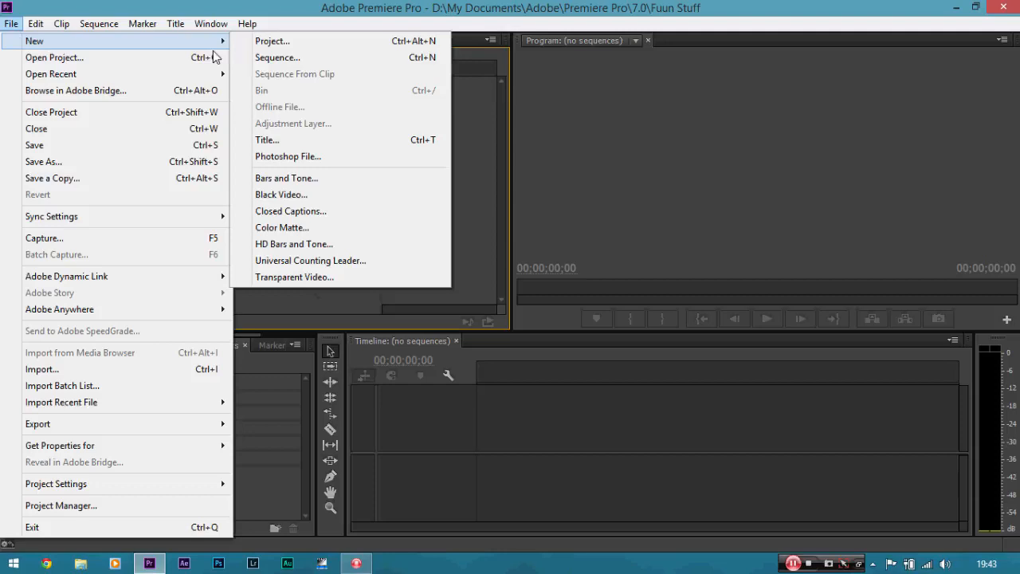
click(277, 58)
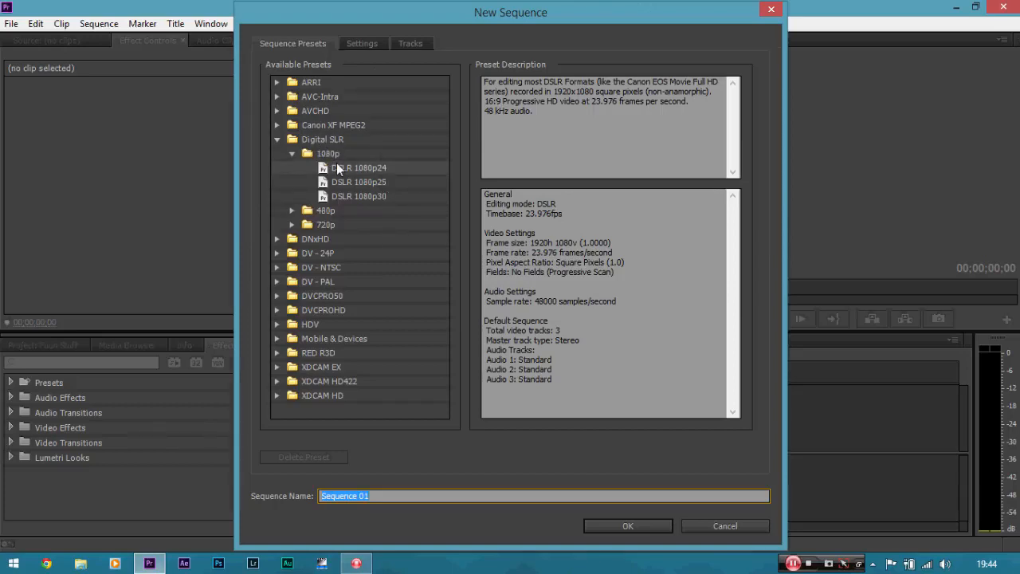
click(381, 167)
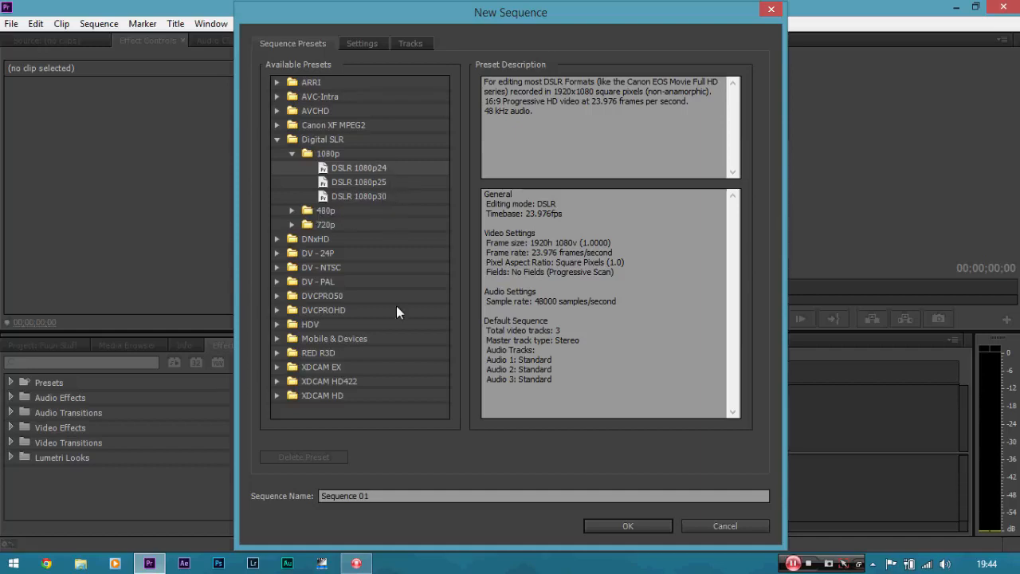
Examine the alternative sequence presets in the RED R3D, 5K and DV - NTSC folders
click(277, 355)
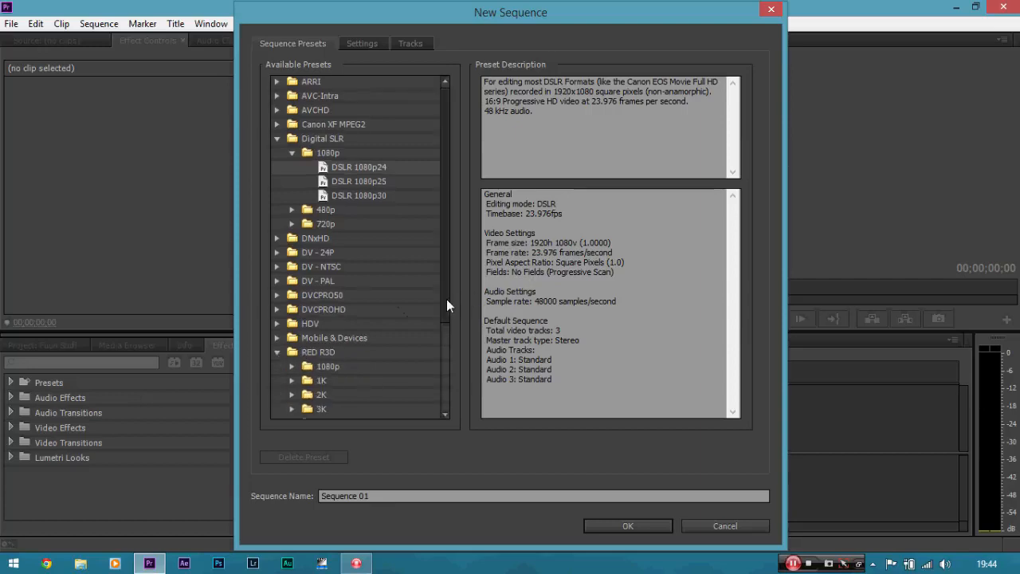
drag(446, 299, 432, 369)
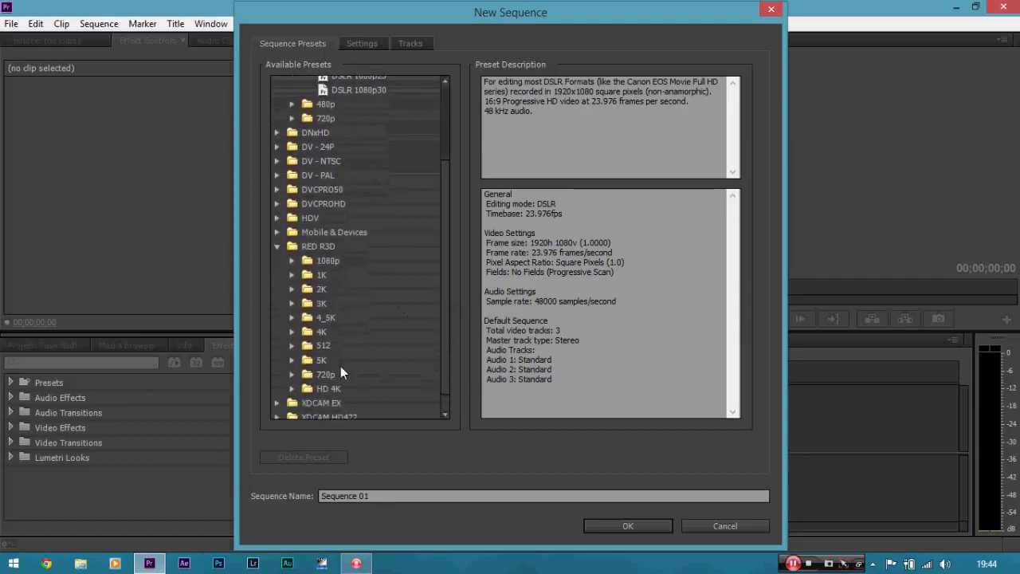
click(291, 360)
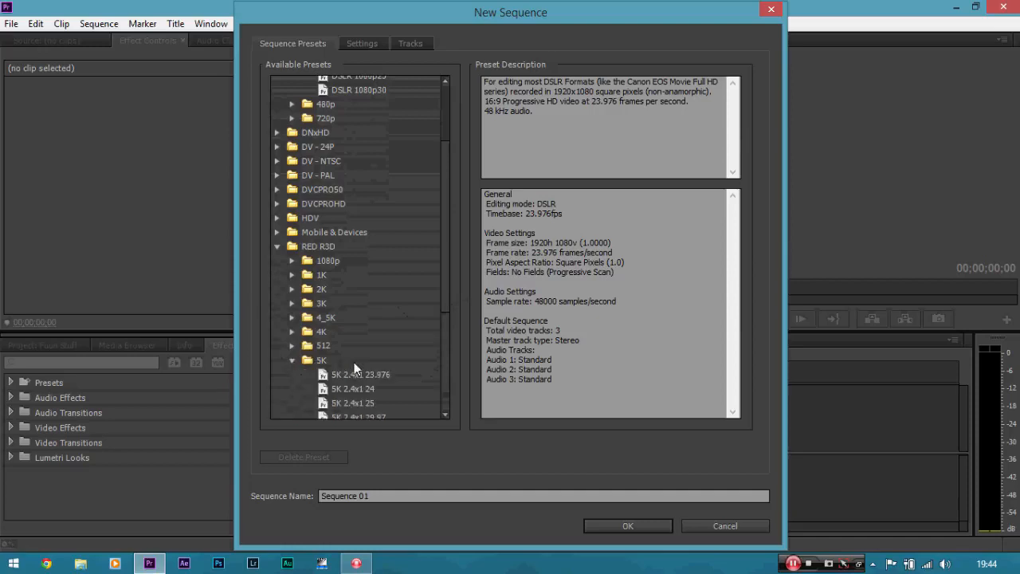
click(291, 361)
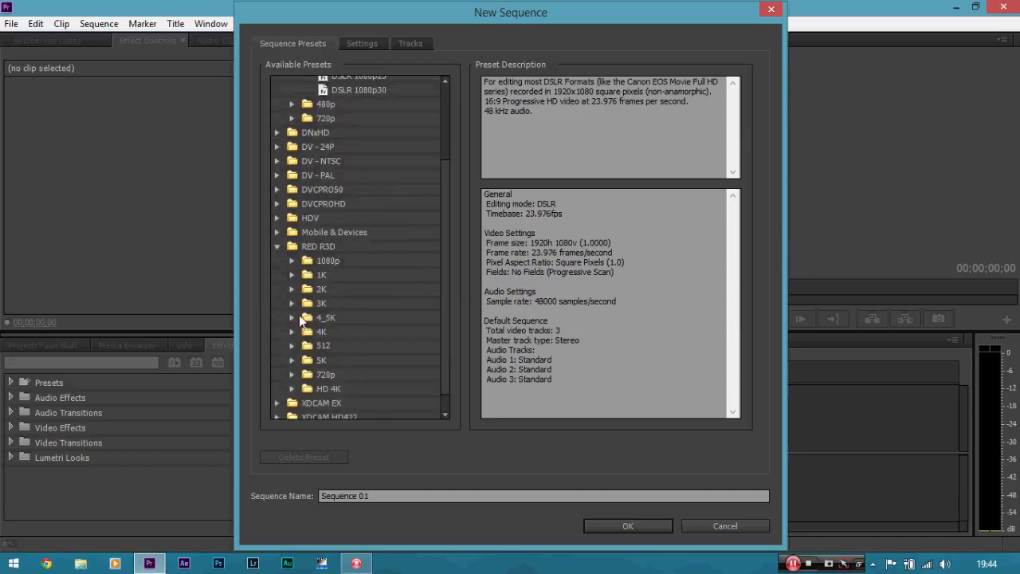
click(278, 247)
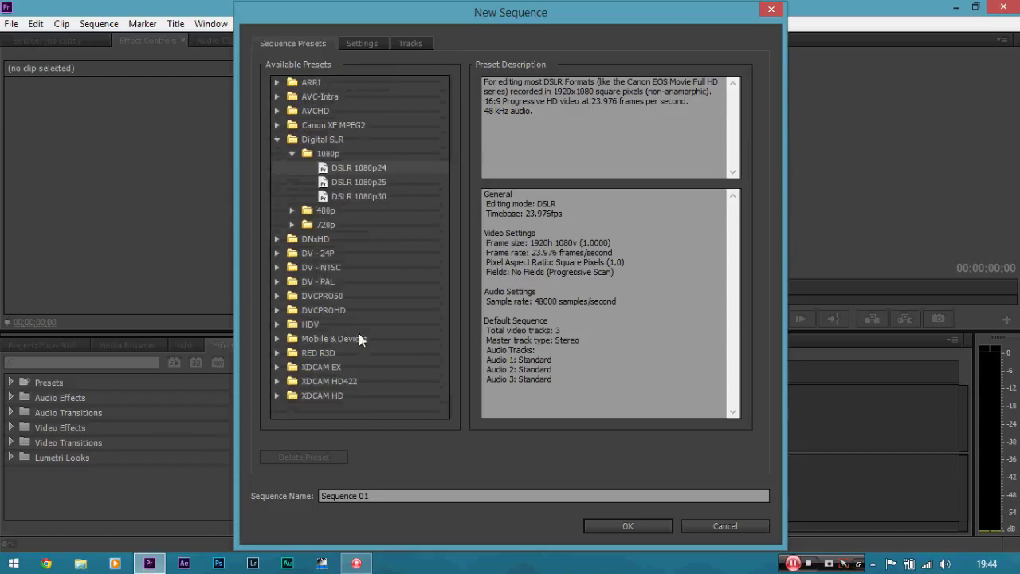
click(282, 270)
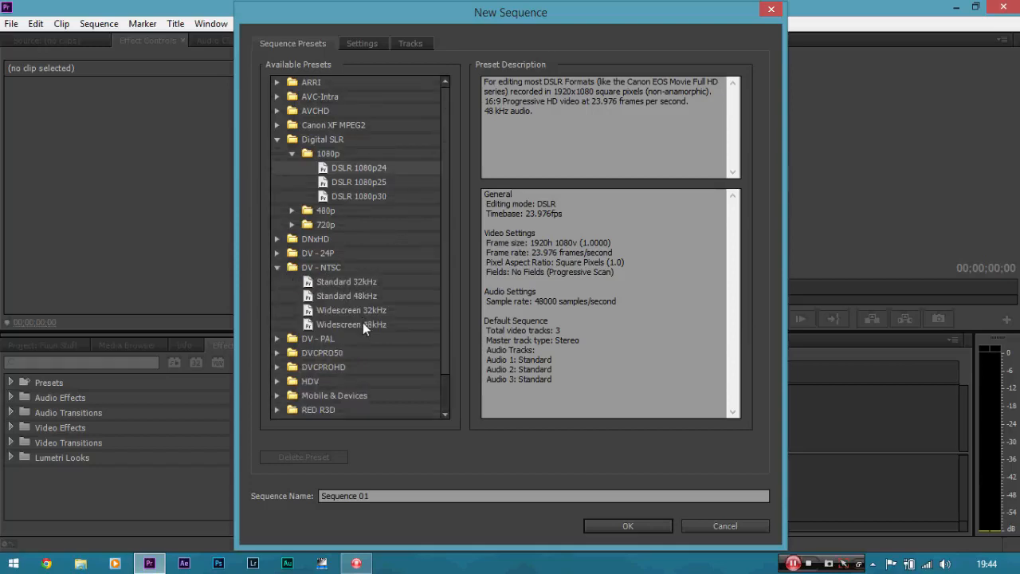
click(276, 267)
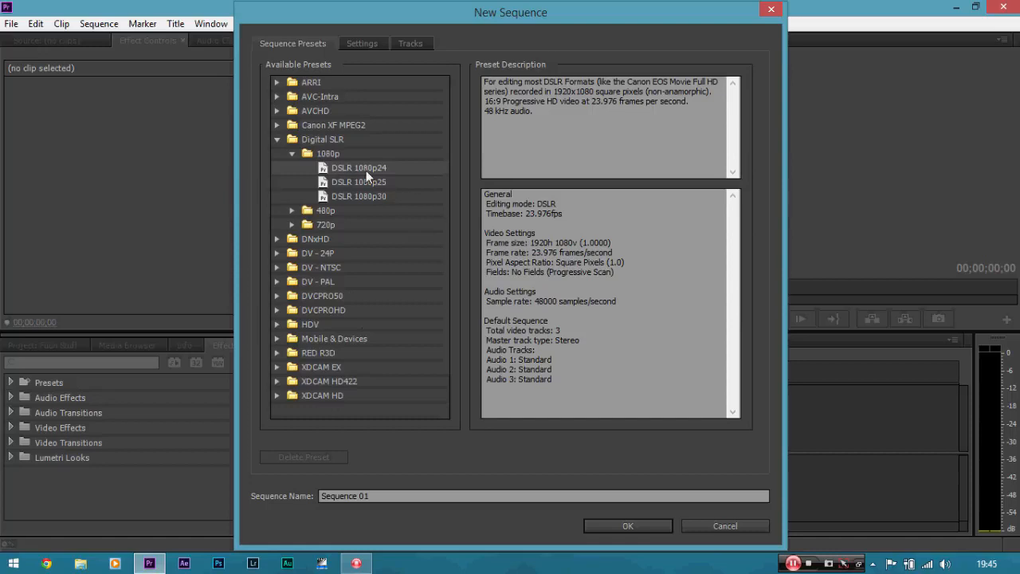
Review the sequence's detailed settings and create Sequence 01 from the DSLR 1080p24 preset
click(363, 46)
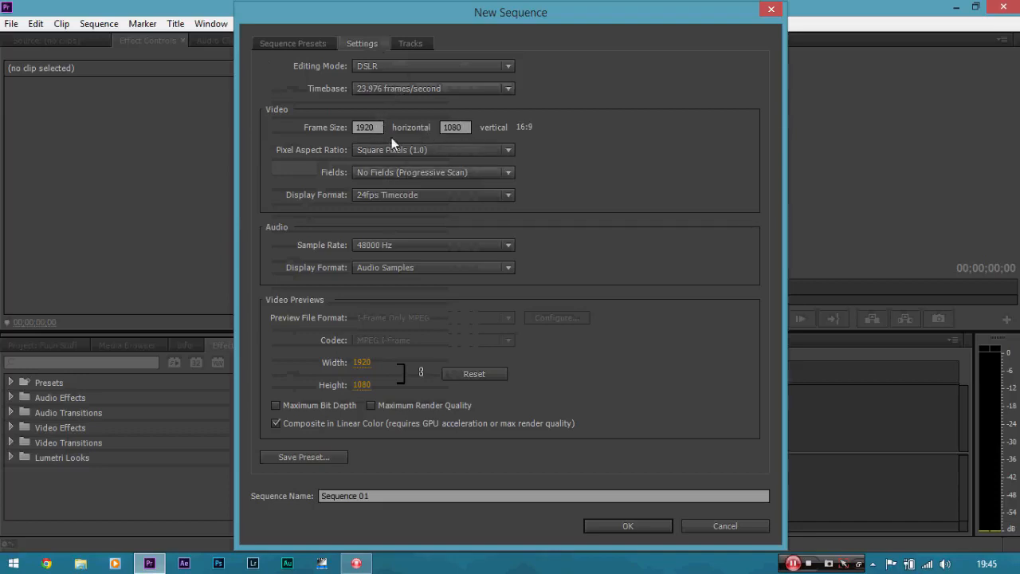
click(297, 45)
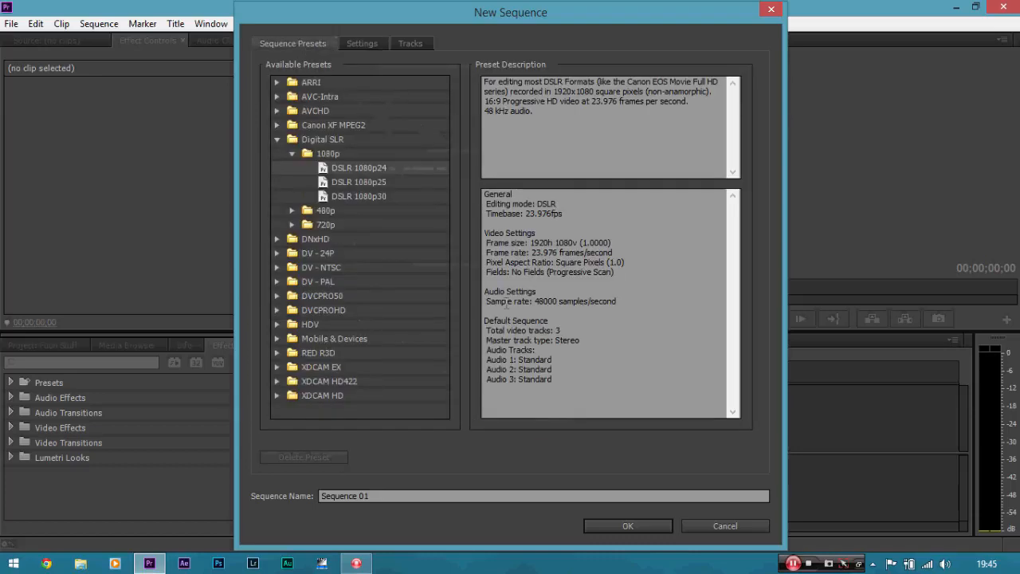
click(611, 529)
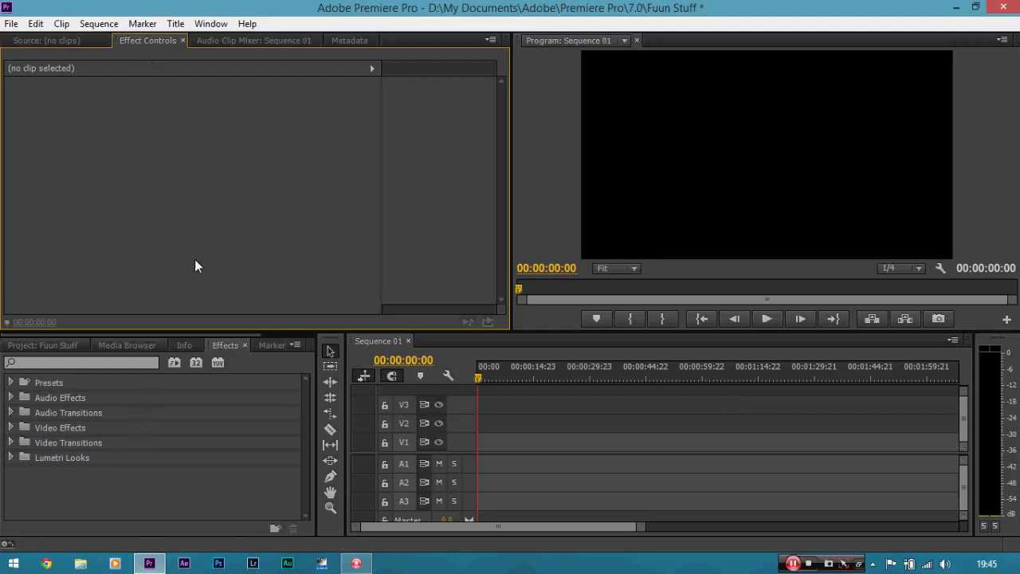
Import the video file _DSC5689 from the Desktop into the project
click(56, 345)
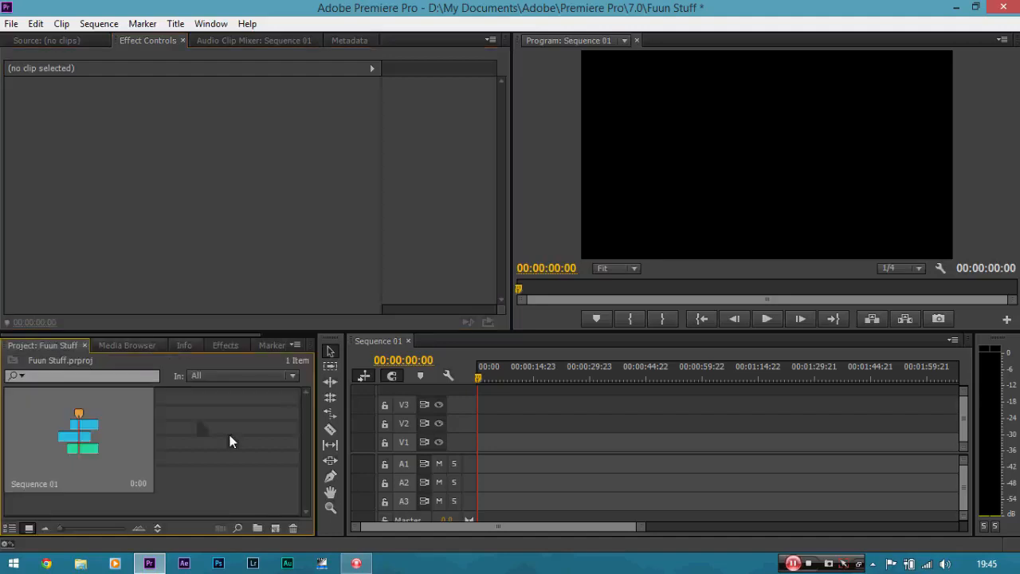
right_click(207, 421)
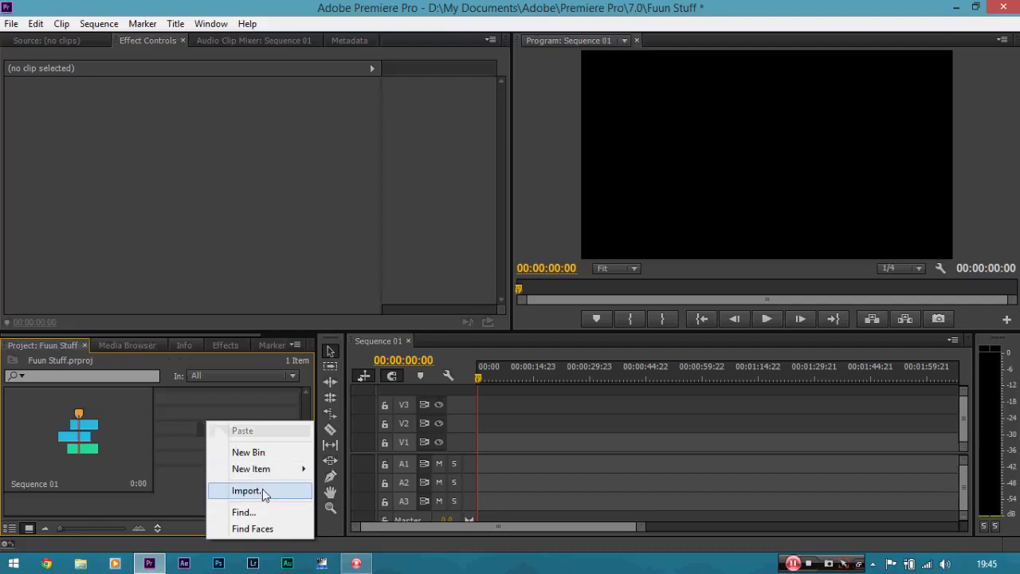
click(264, 492)
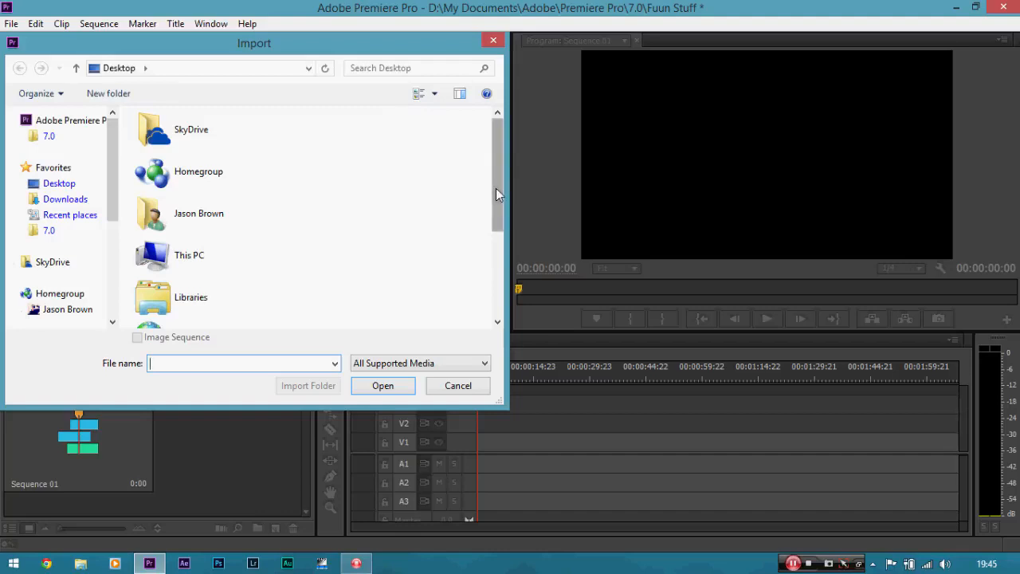
drag(496, 194, 492, 275)
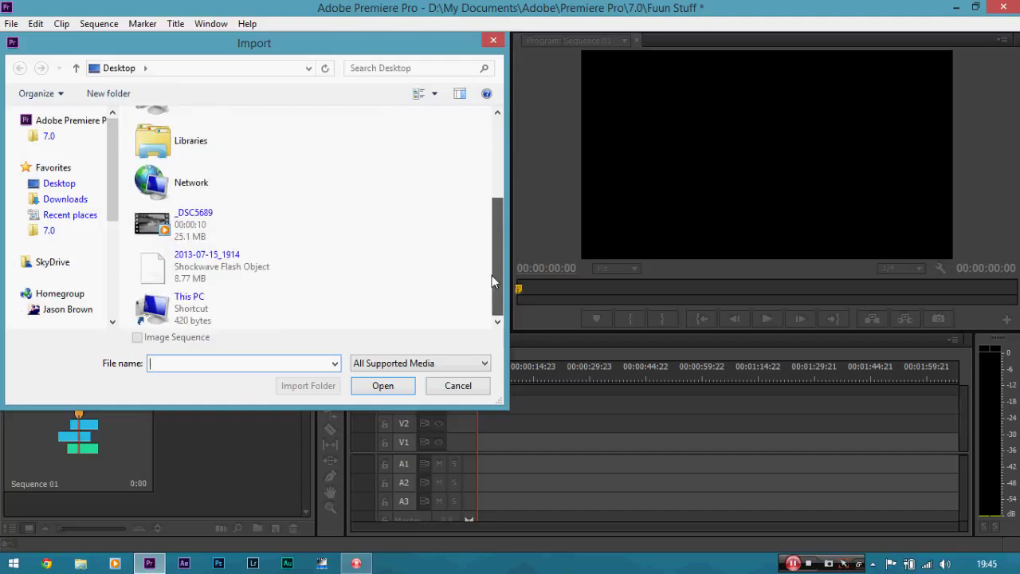
double_click(213, 231)
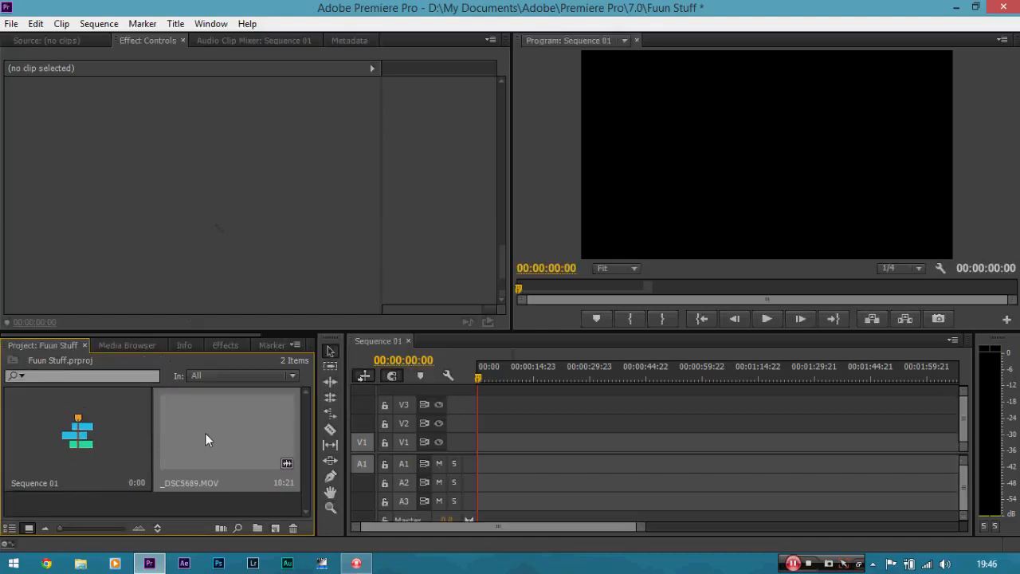
Place the _DSC5689.MOV clip at the start of the sequence on tracks V1 and A1
drag(206, 435, 510, 452)
click(502, 446)
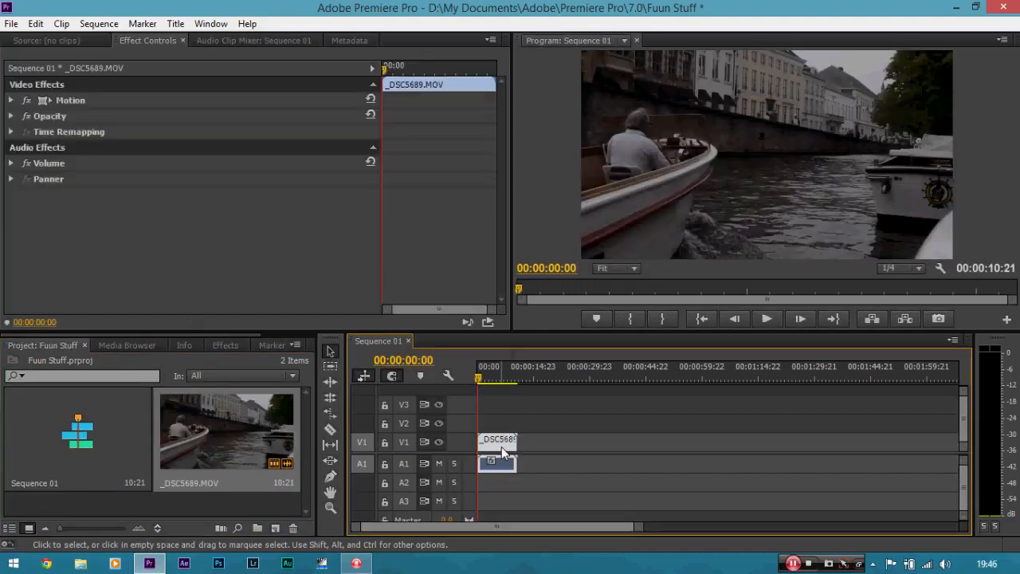
key(=)
key(=)
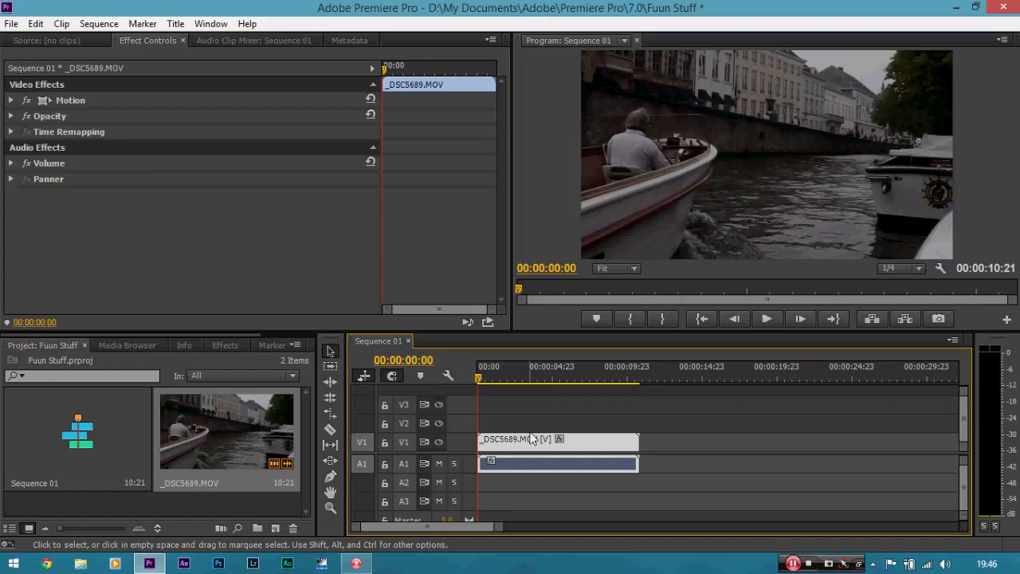
key(minus)
key(minus)
key(minus)
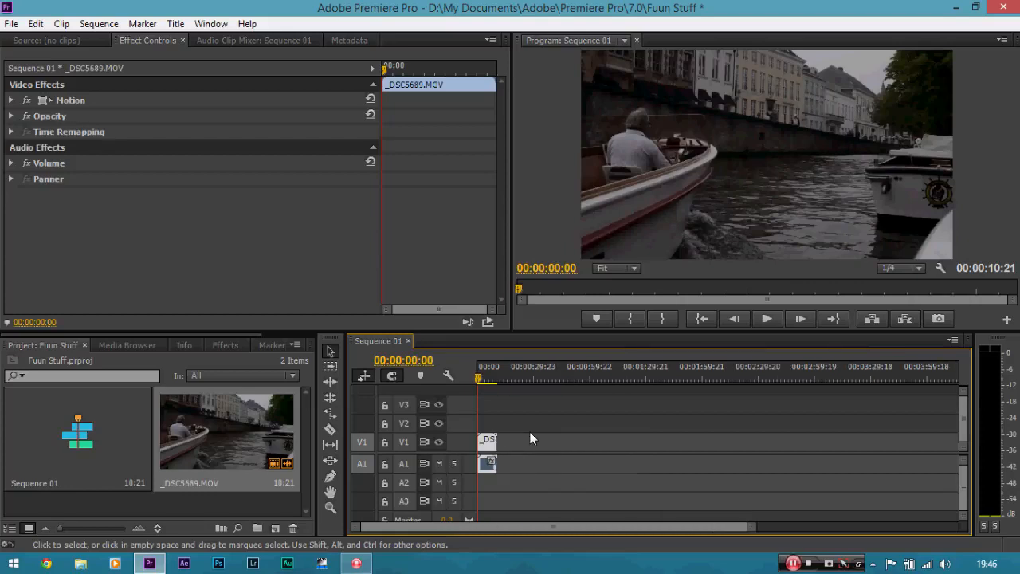
key(equal)
key(minus)
key(equal)
key(equal)
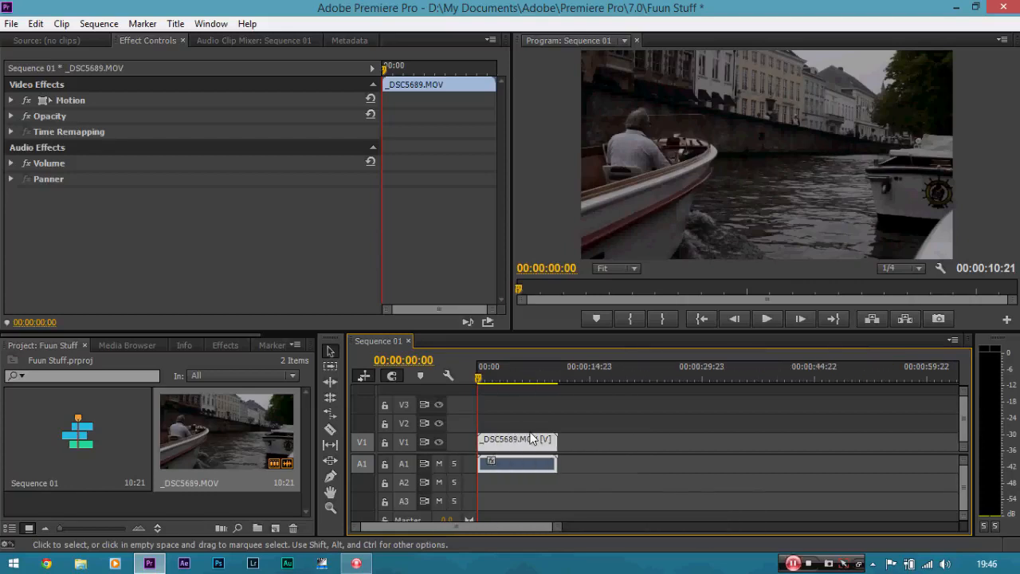
key(equal)
key(equal)
key(equal)
key(minus)
key(minus)
key(minus)
key(minus)
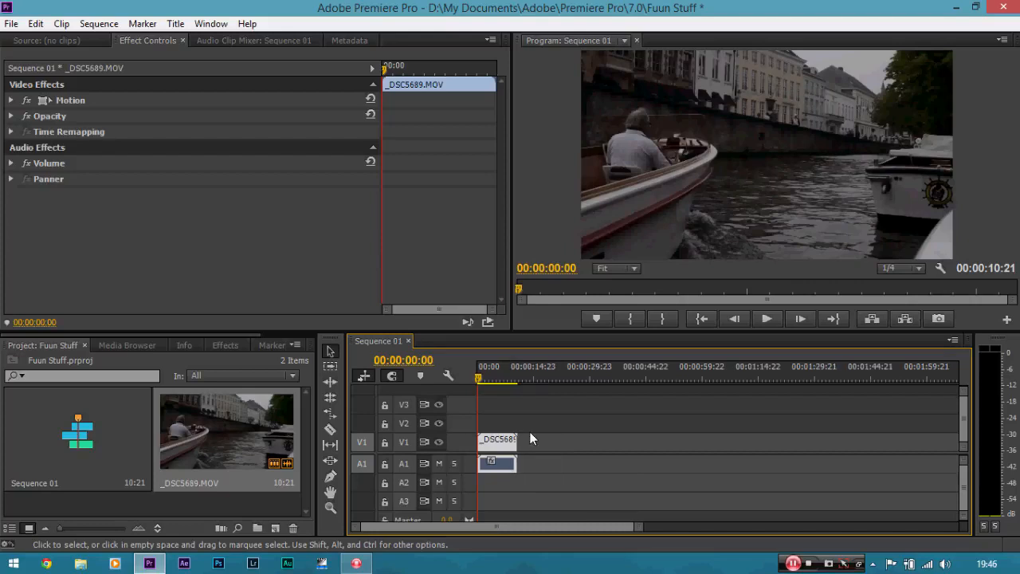
key(equal)
key(equal)
key(equal)
key(minus)
key(equal)
key(minus)
key(minus)
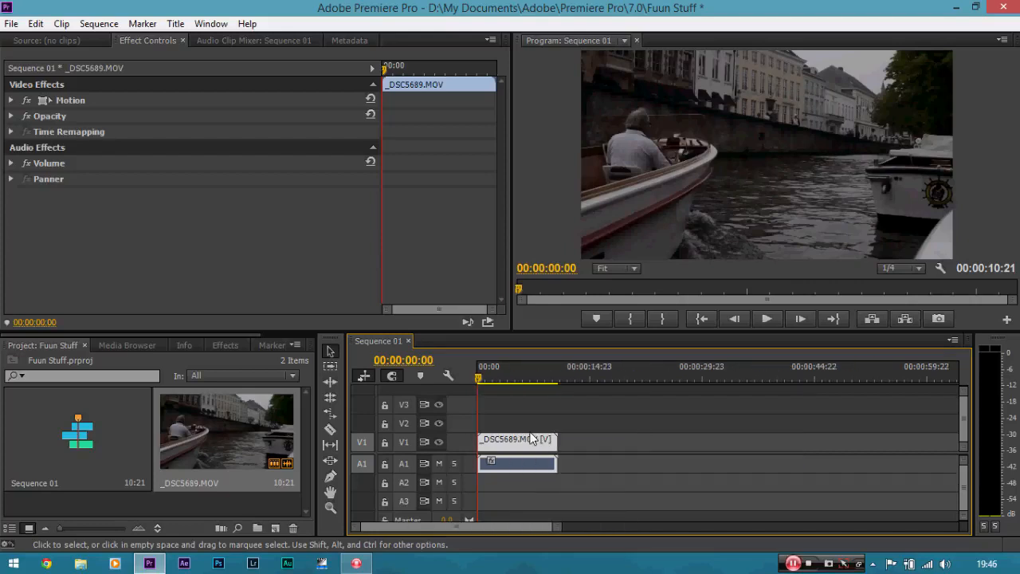
key(equal)
key(equal)
key(equal)
key(minus)
key(minus)
key(minus)
key(equal)
key(equal)
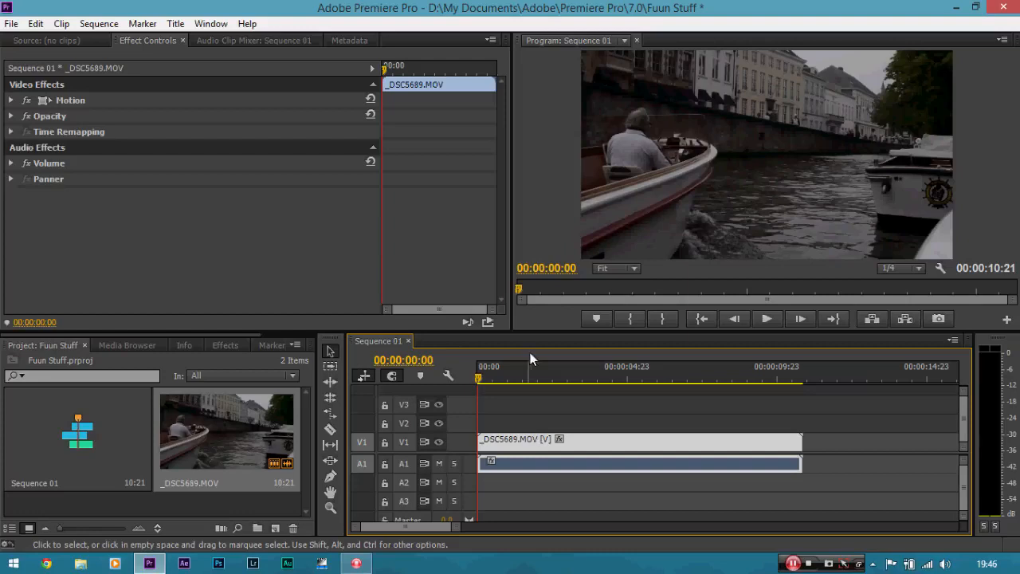
drag(456, 533, 599, 514)
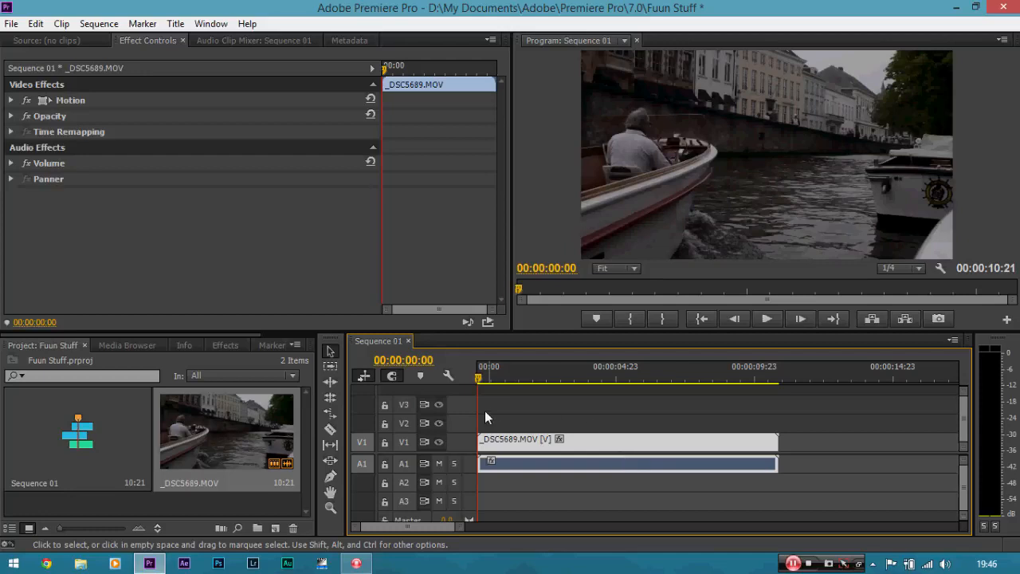
drag(482, 378, 455, 378)
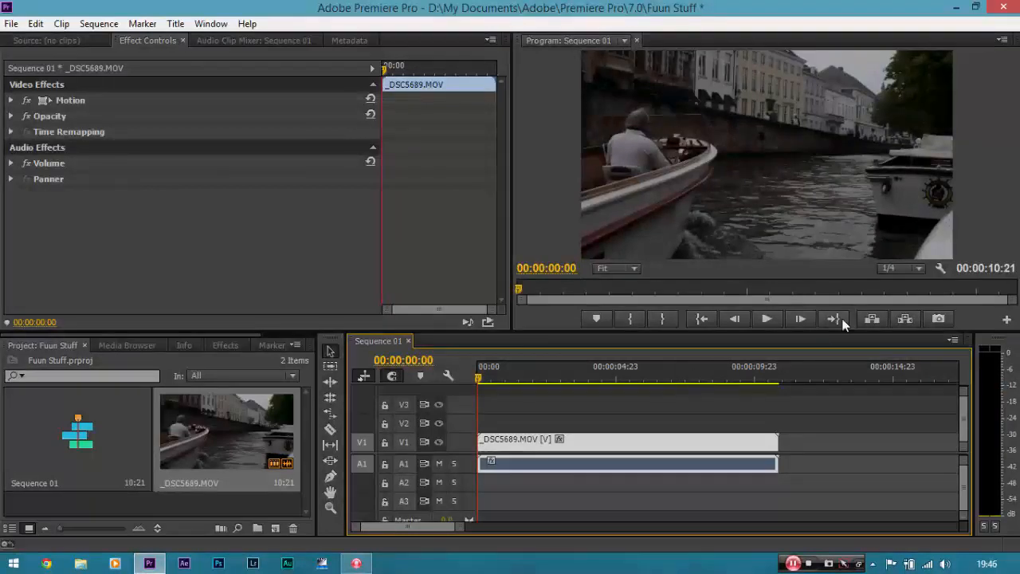
Set the playback resolution of the sequence preview to 1/4
click(915, 269)
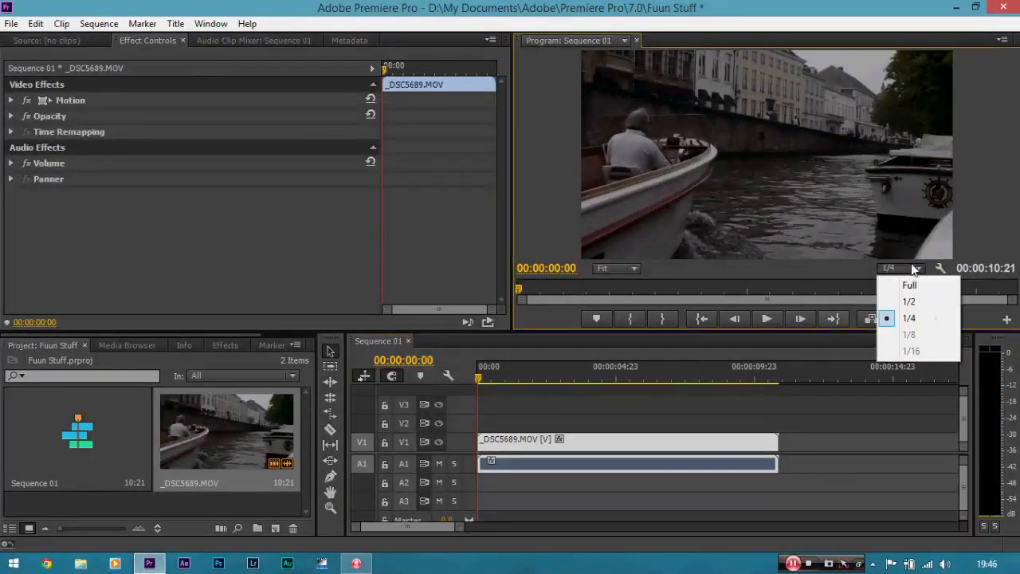
click(917, 321)
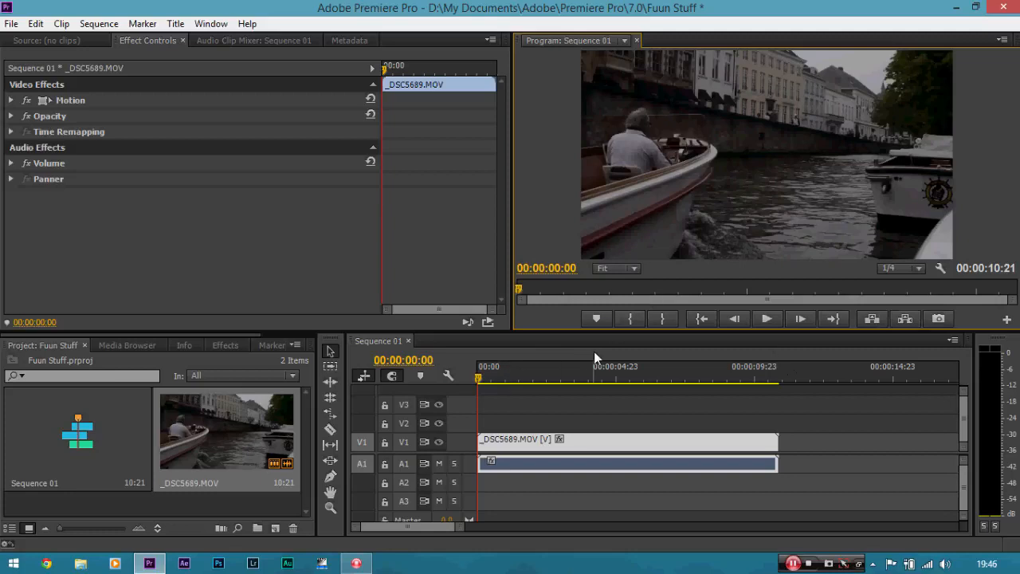
click(897, 268)
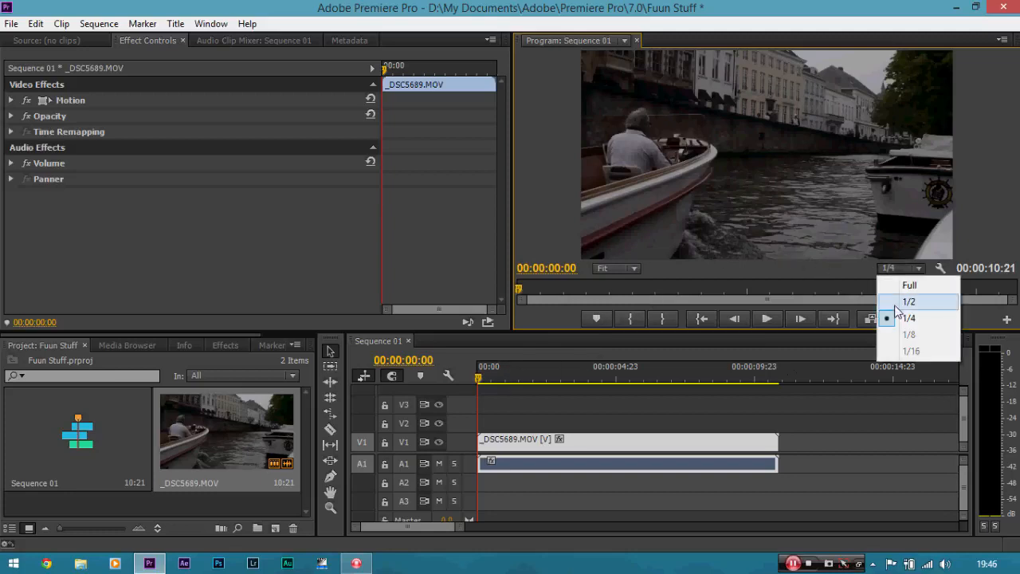
click(892, 321)
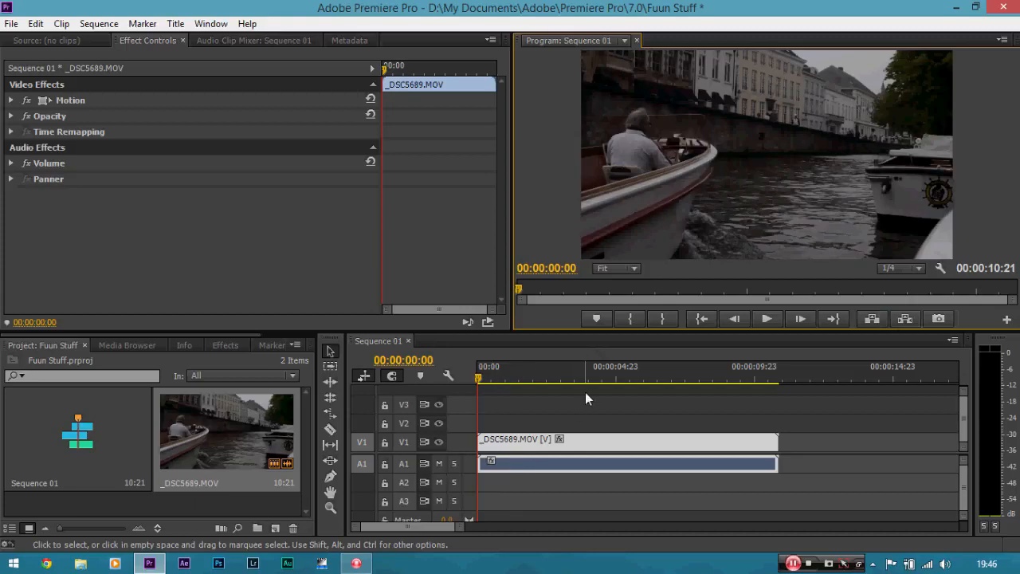
Move the playhead to 00:00:02:13 and trim the start of the _DSC5689.MOV clip to it
drag(480, 373, 549, 382)
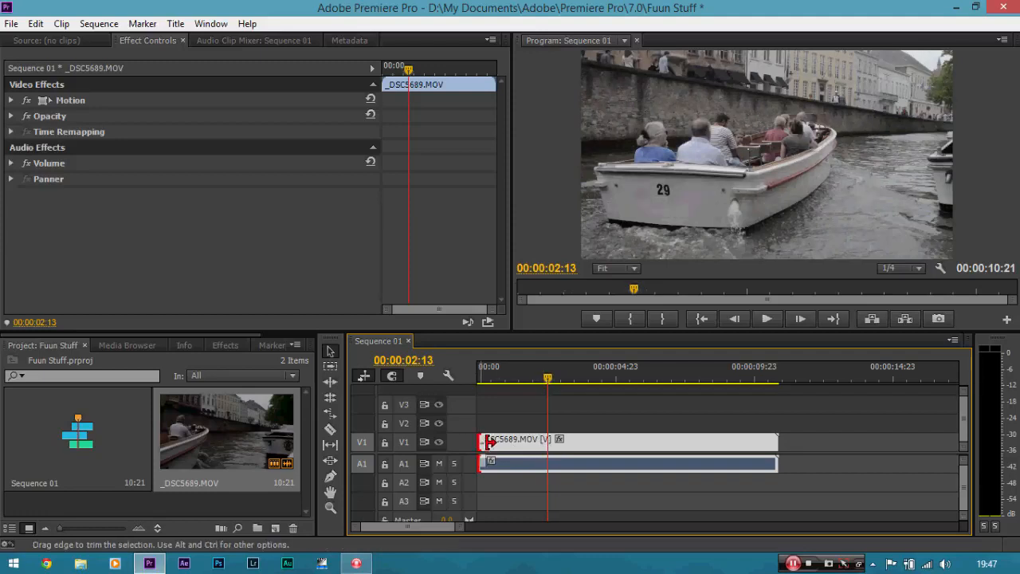
drag(481, 440, 549, 441)
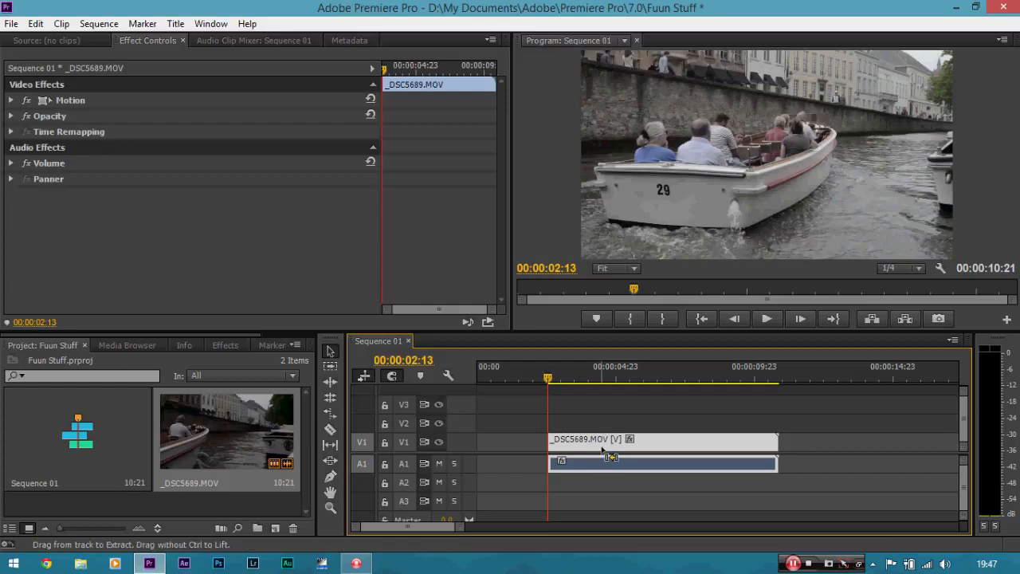
Undo the start trim and split the _DSC5689.MOV clip at 00:00:02:13 with the Razor tool
key(ctrl+z)
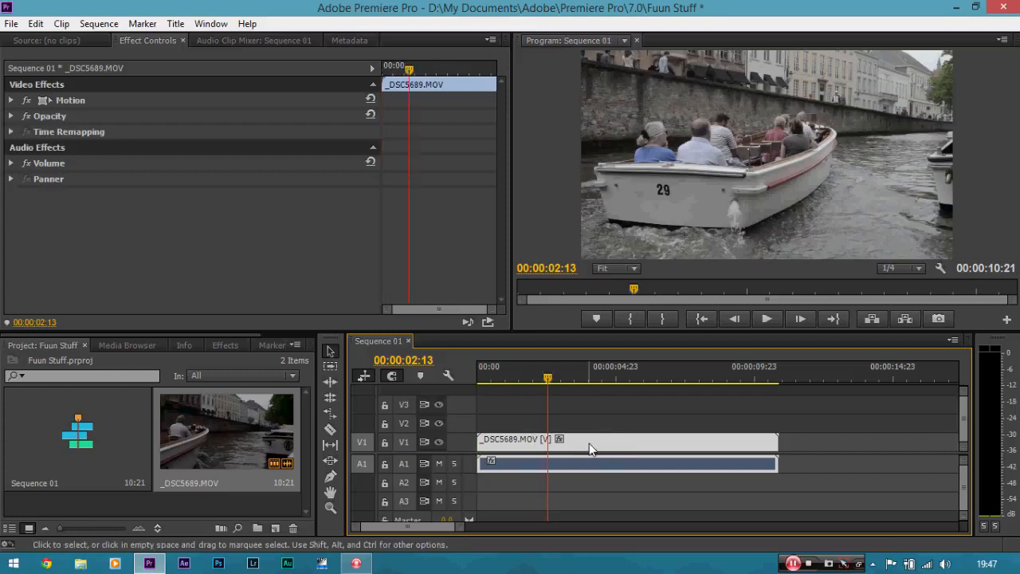
key(c)
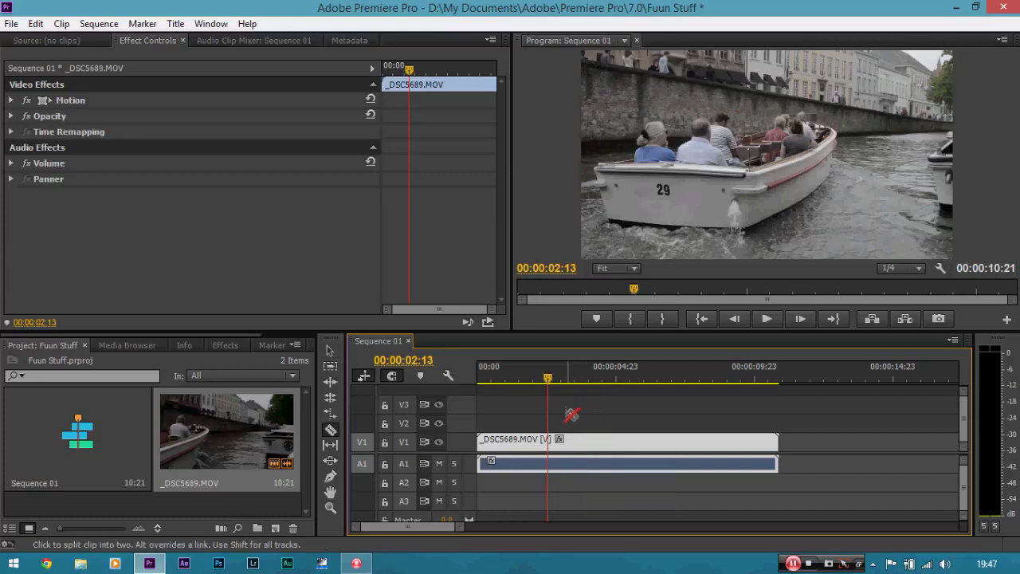
click(548, 439)
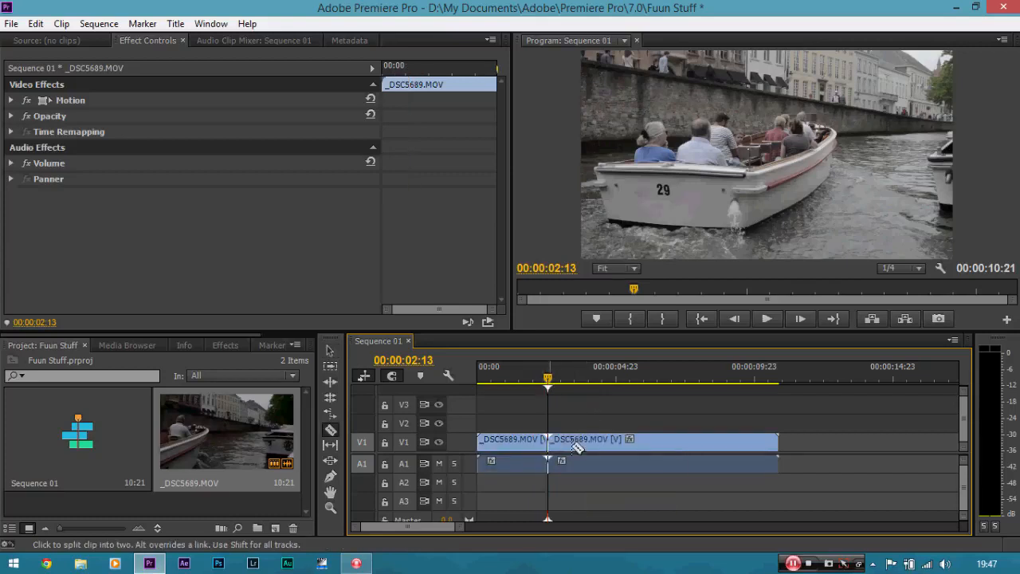
key(v)
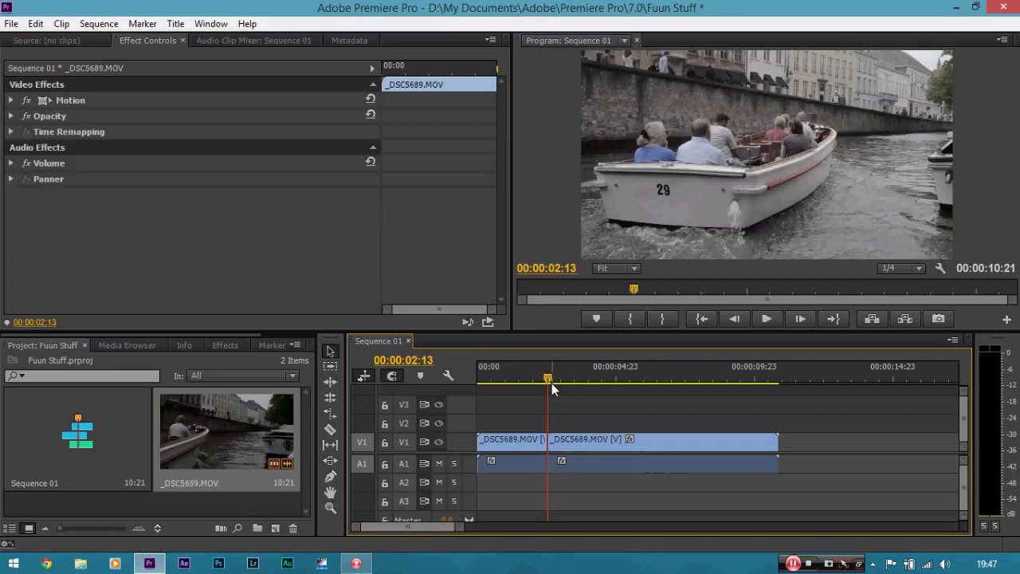
Delete the first segment of the split _DSC5689.MOV clip, before 00:00:02:13
drag(551, 383, 573, 383)
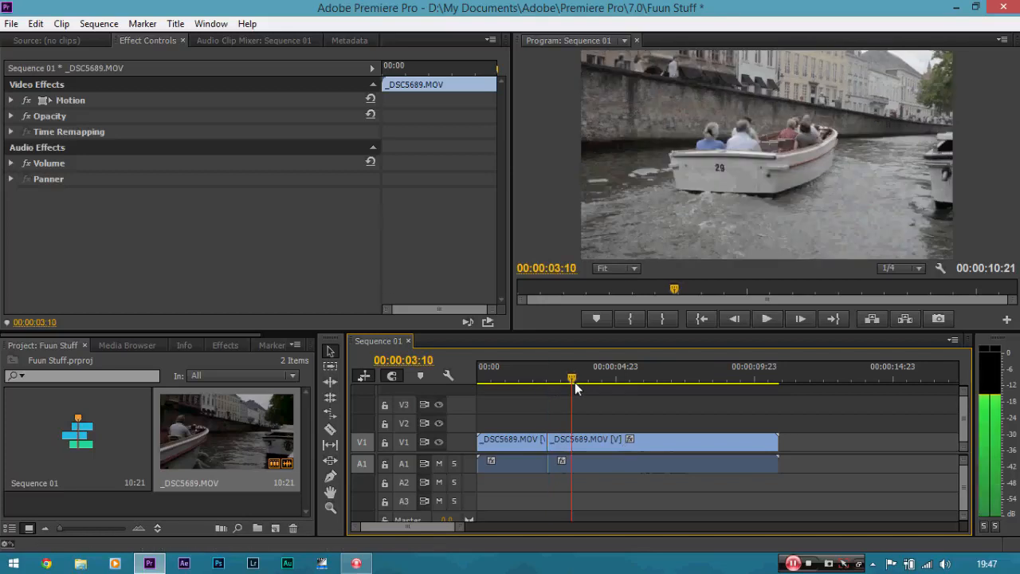
click(524, 439)
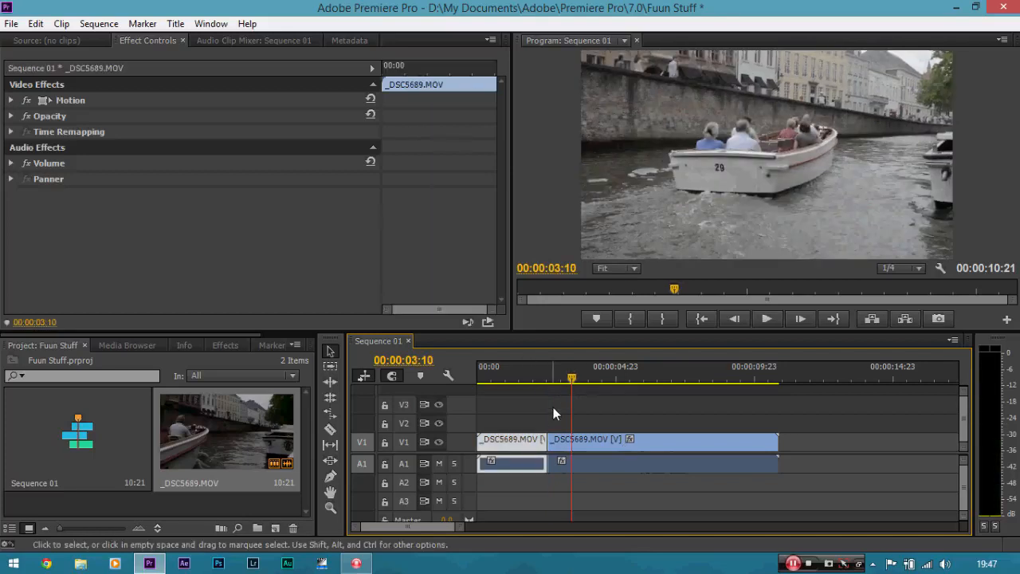
key(Delete)
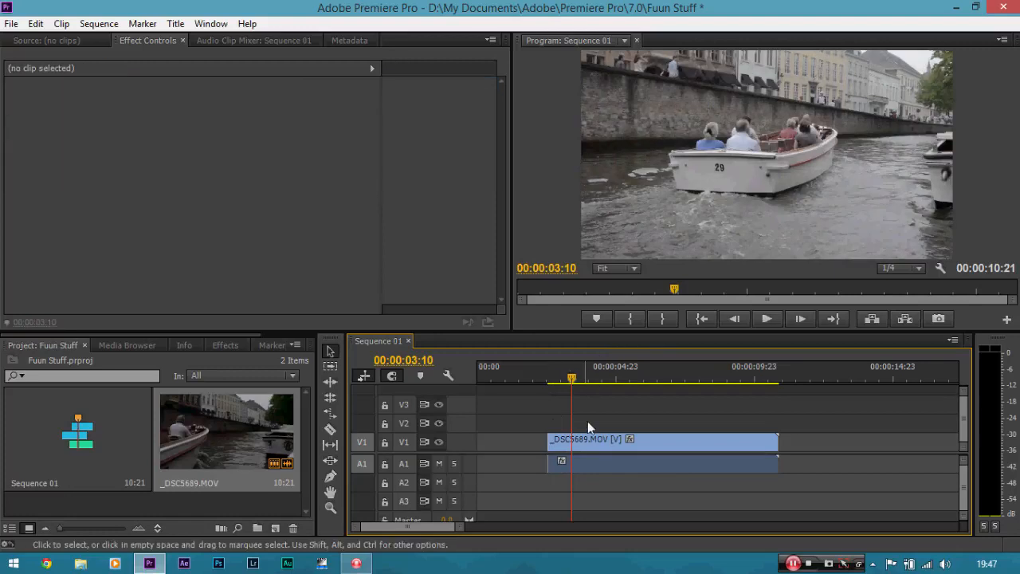
Move the remaining _DSC5689.MOV segment to the start of the sequence
mouse_move(572, 377)
mouse_down()
mouse_move(501, 374)
mouse_move(576, 377)
mouse_up()
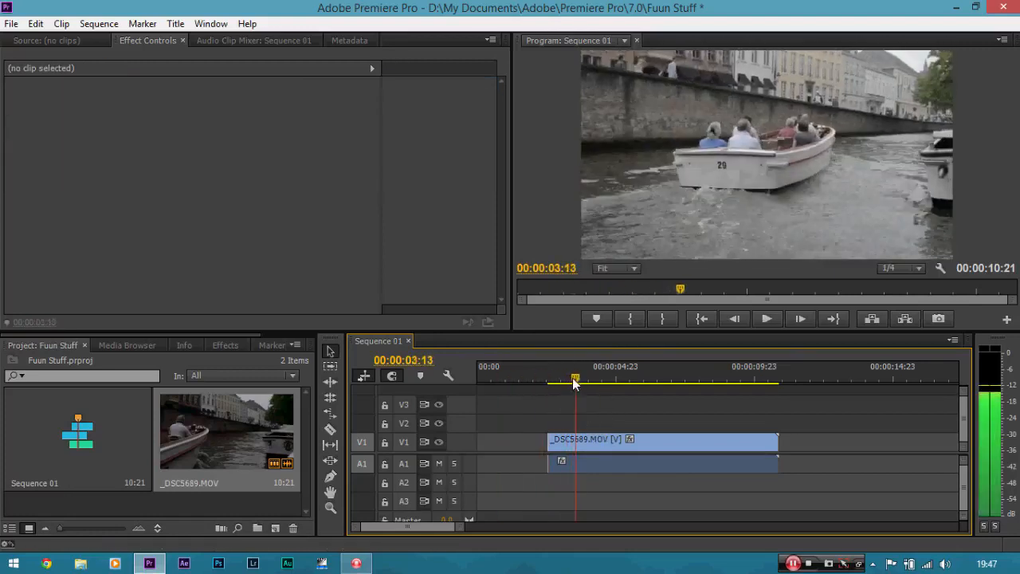
click(612, 441)
drag(612, 440, 542, 441)
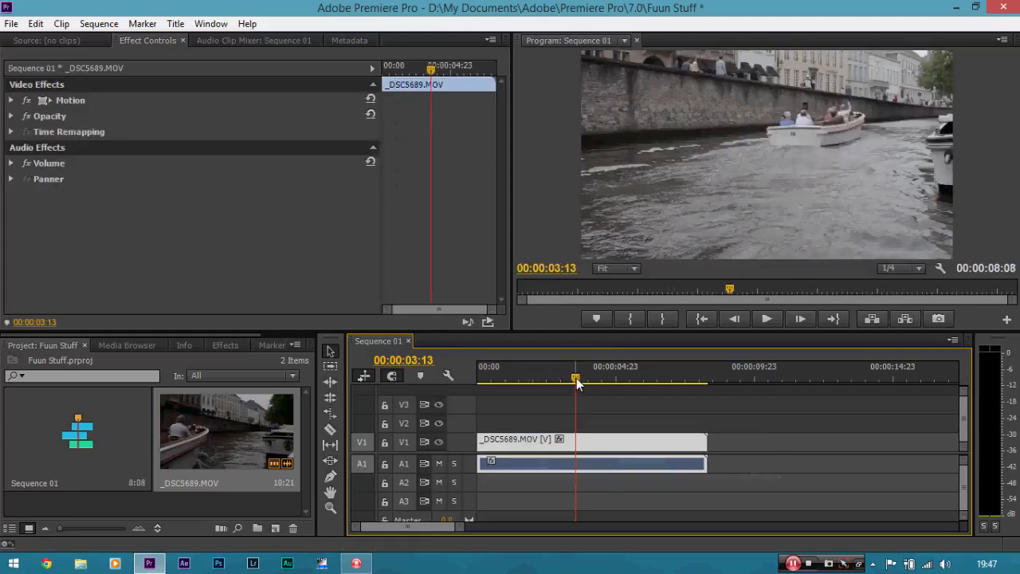
Trim the end of the _DSC5689.MOV clip to 00:00:06:06 and return the playhead to 00:00:00:00
drag(577, 380, 649, 390)
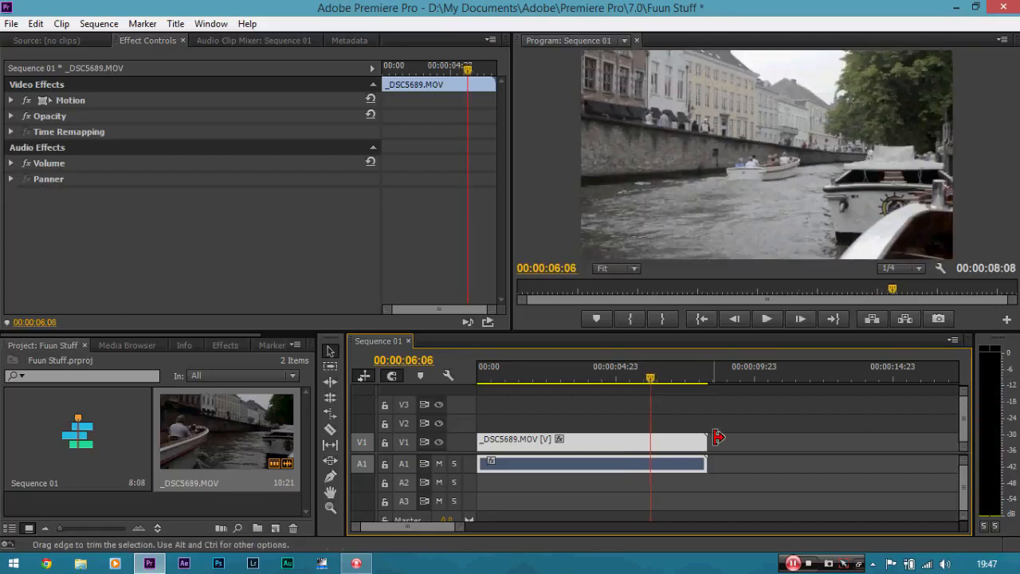
drag(716, 441, 652, 441)
drag(651, 380, 478, 370)
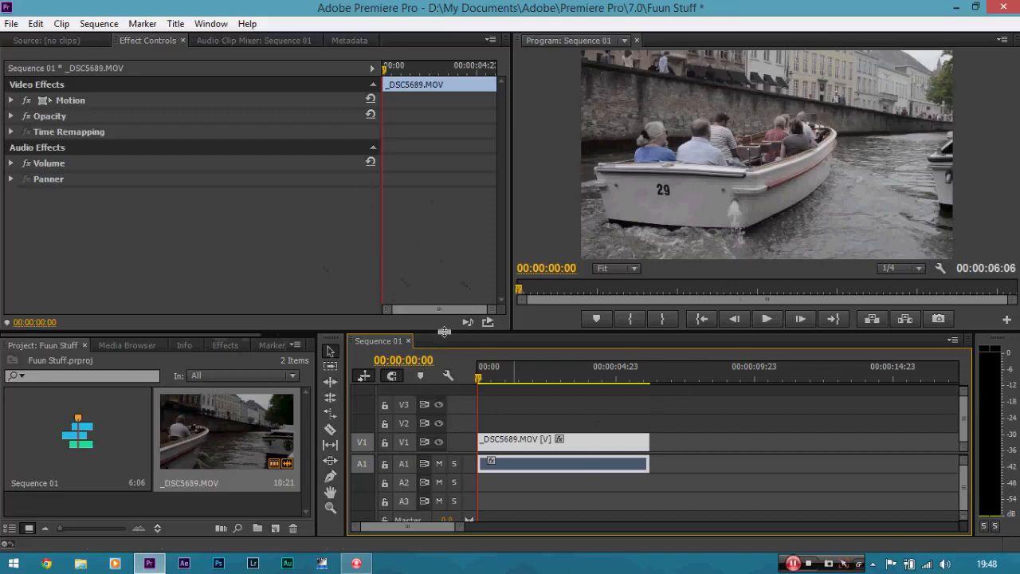
Apply the Magic Bullet Colorista II video effect to the _DSC5689.MOV clip
click(222, 345)
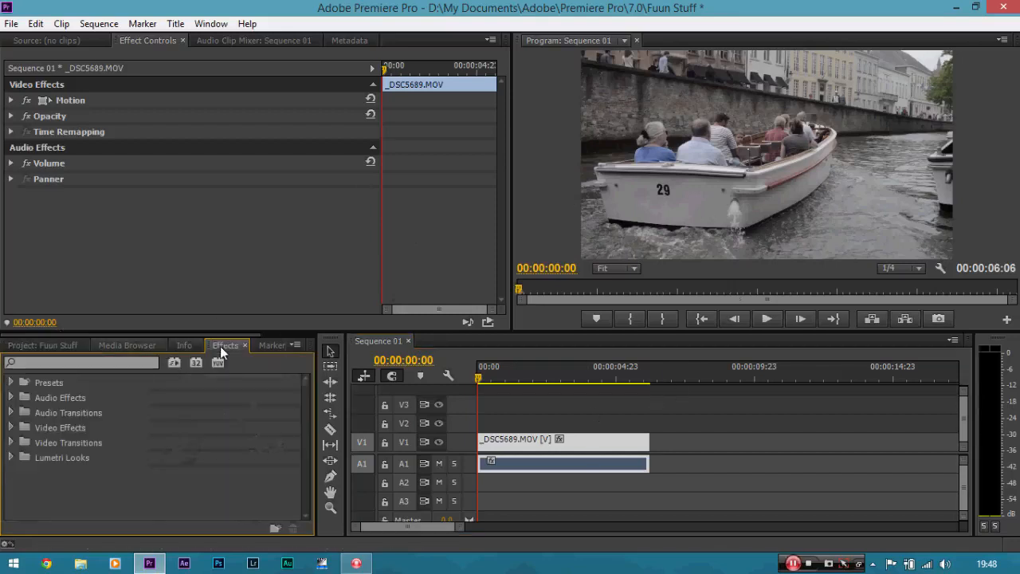
click(11, 427)
drag(309, 402, 303, 450)
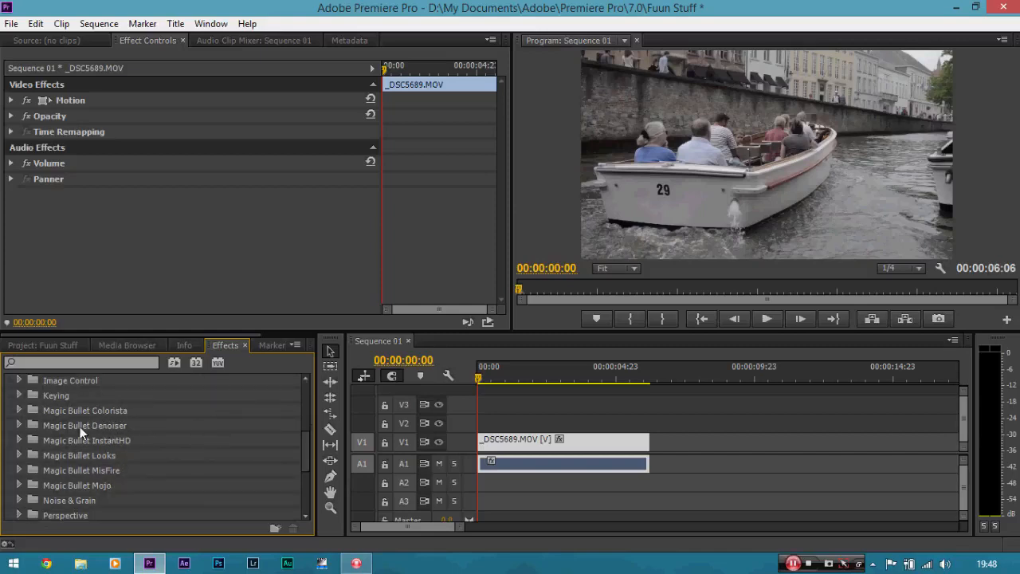
click(21, 410)
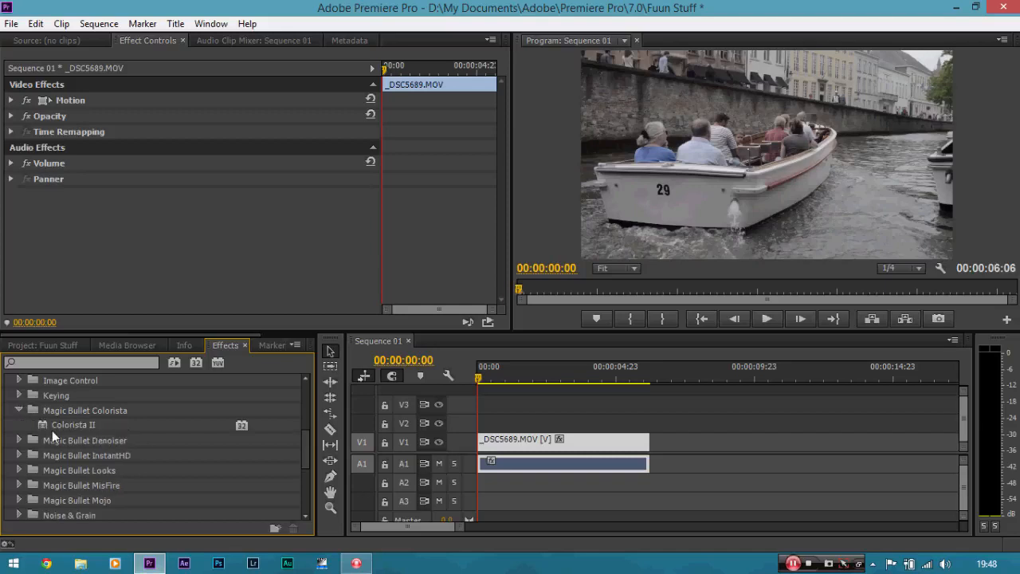
drag(53, 421, 507, 444)
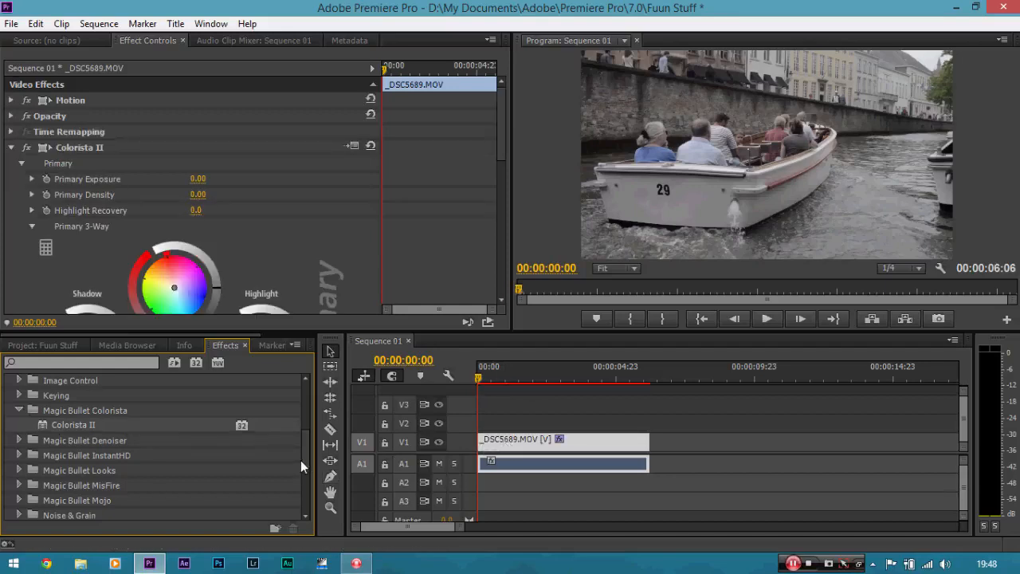
Browse the built-in color correction effects, such as Fast Color Corrector and Luma Curve
drag(304, 467, 308, 421)
click(19, 475)
drag(163, 423, 167, 455)
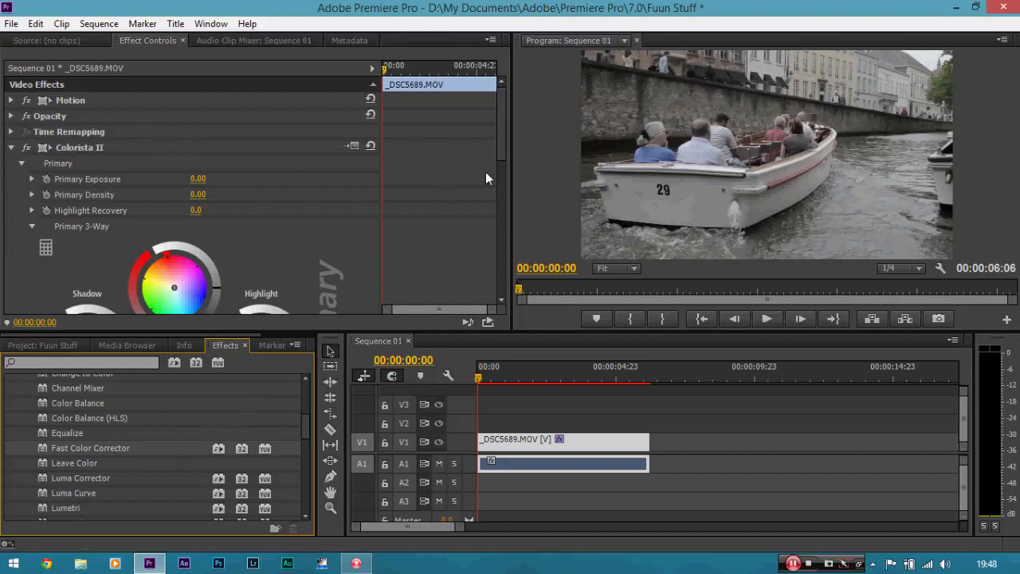
In Colorista II's Primary 3-Way, shift the shadows towards blue and the midtones towards orange
drag(499, 123, 507, 167)
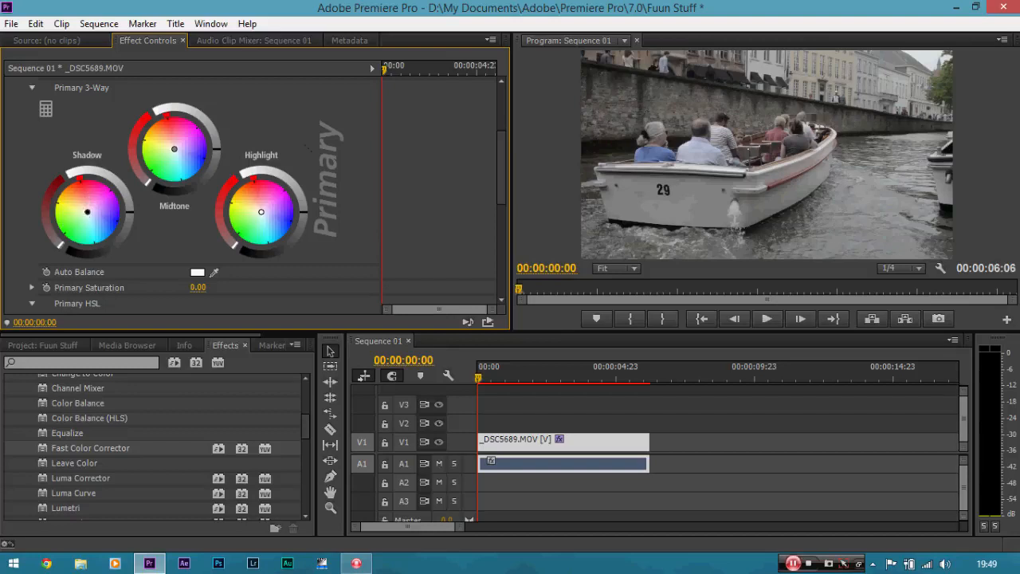
drag(88, 211, 101, 222)
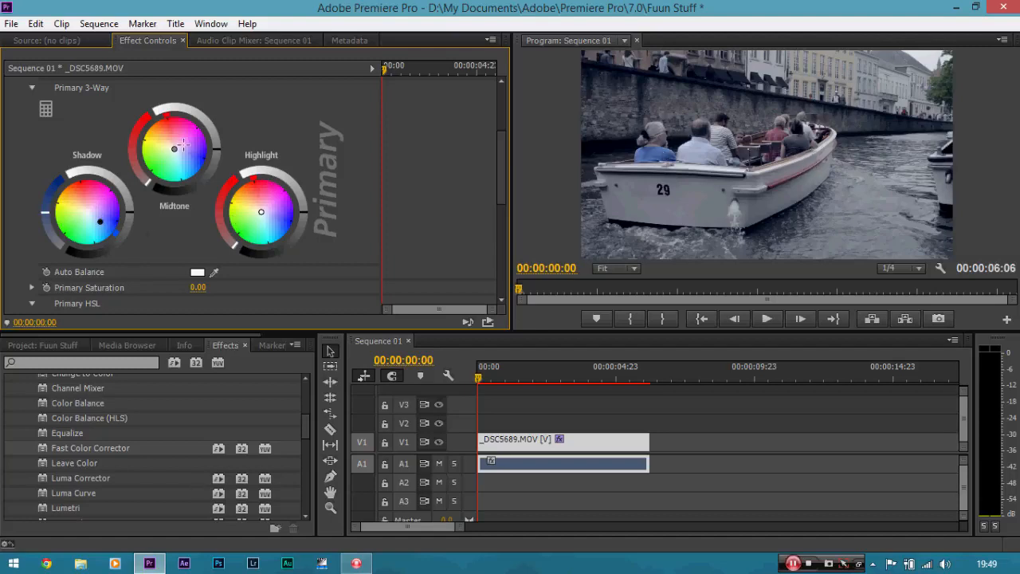
drag(174, 150, 162, 134)
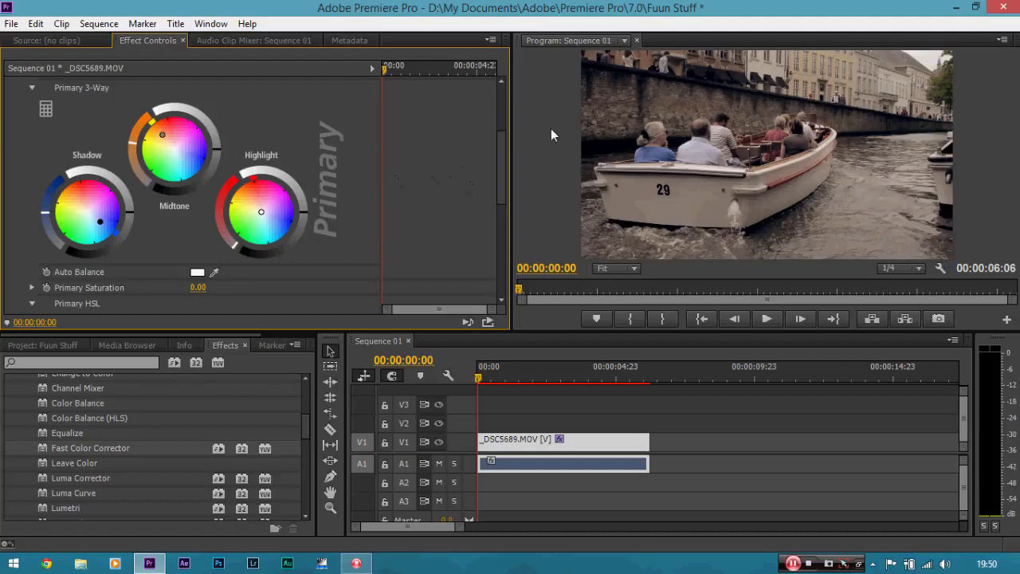
Set Colorista II's Primary Saturation to 100
drag(501, 158, 501, 170)
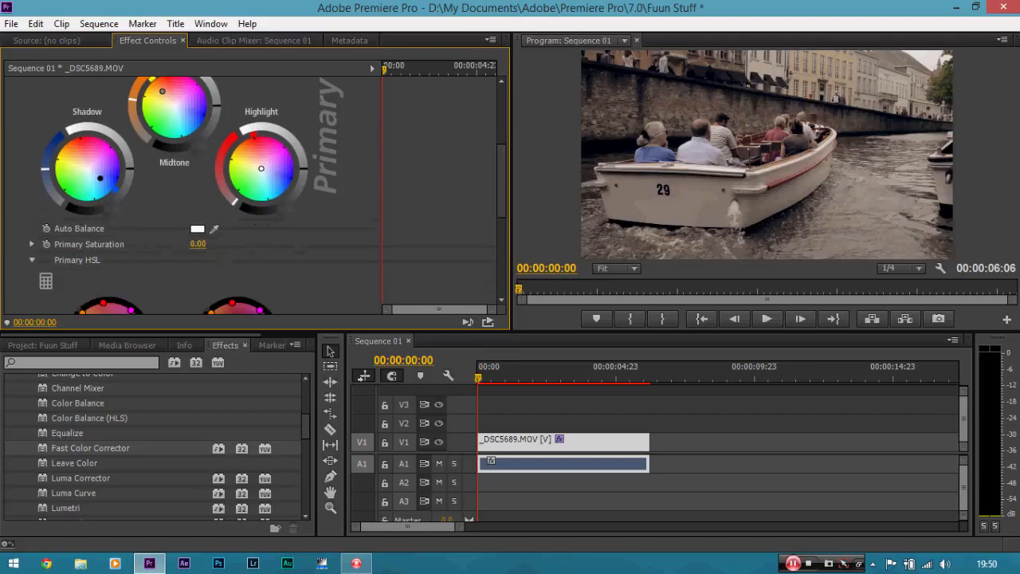
drag(198, 244, 231, 244)
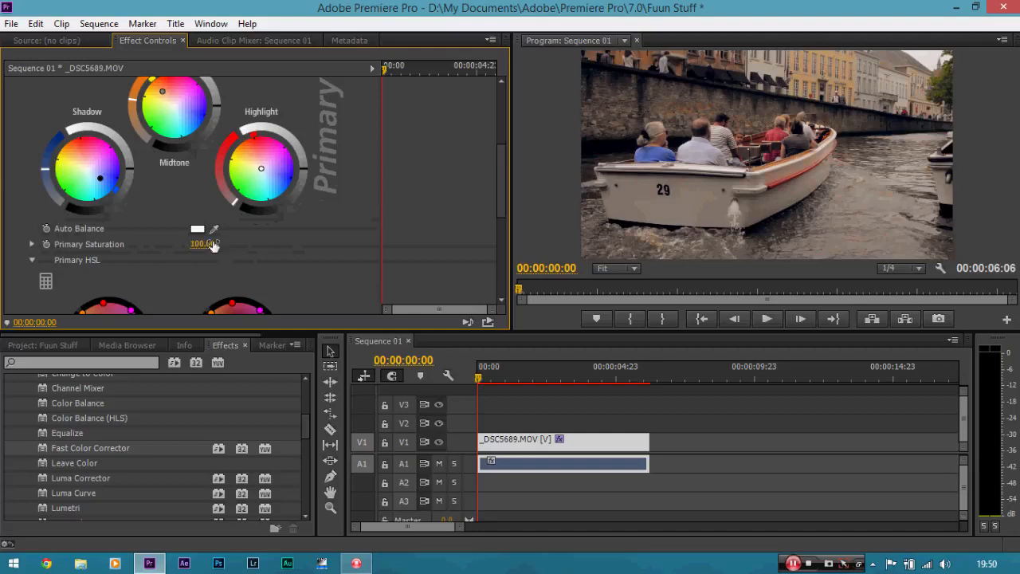
Try darkening the shadows in Colorista II's Primary 3-Way and undo the change
drag(501, 197, 499, 178)
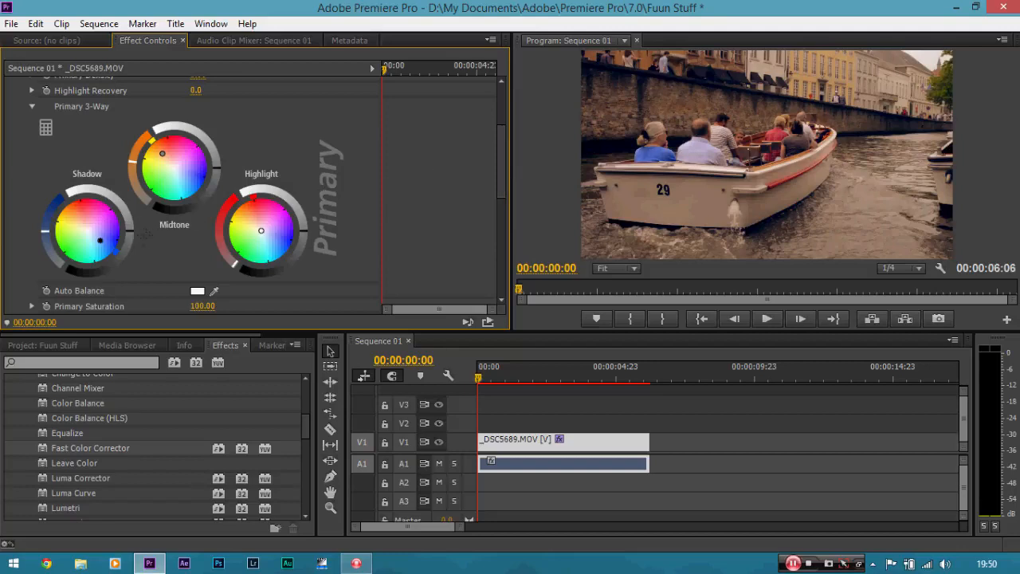
drag(130, 231, 129, 239)
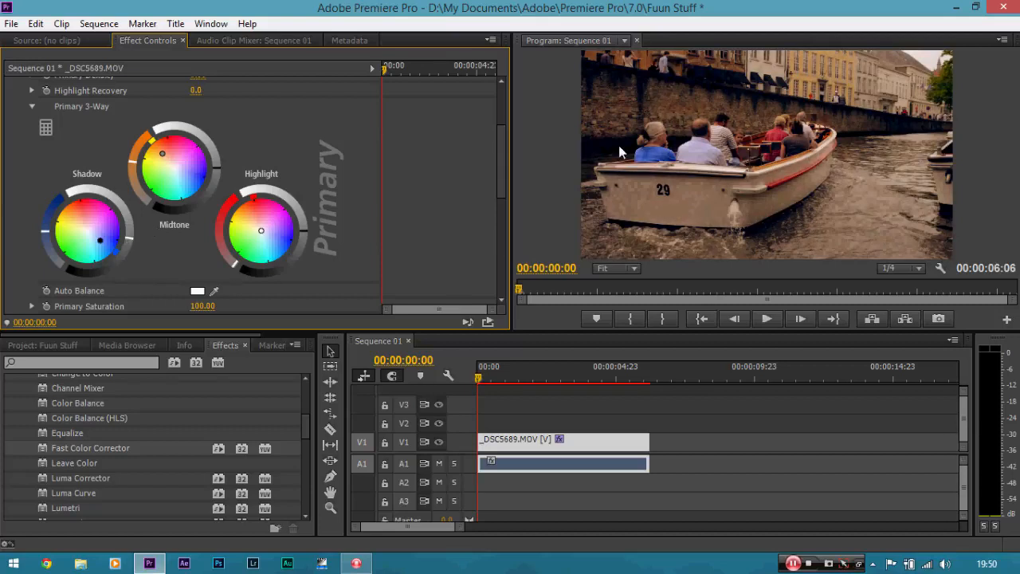
key(ctrl+z)
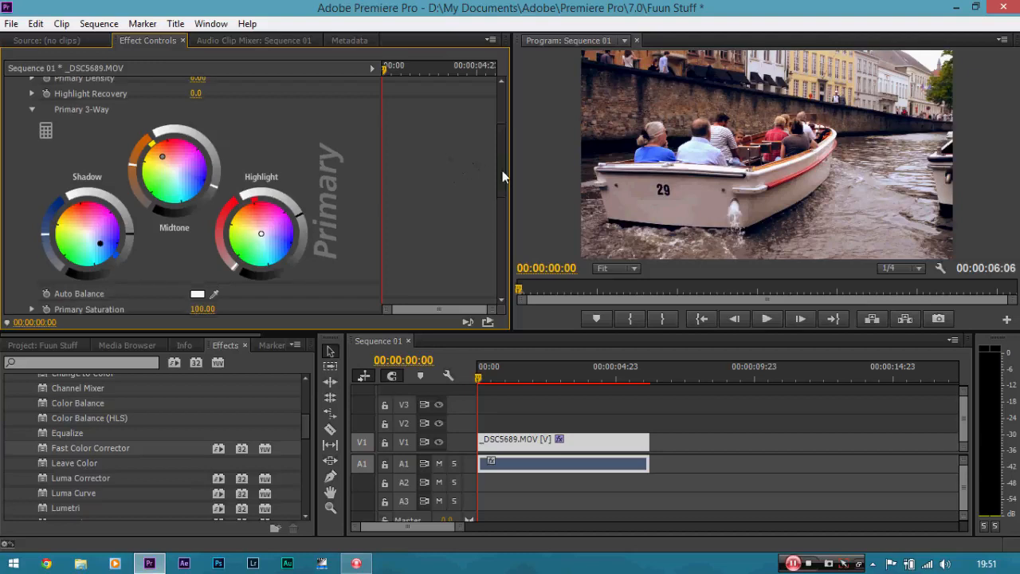
Turn the Colorista II effect off and on again to compare the original and graded footage
drag(502, 171, 505, 130)
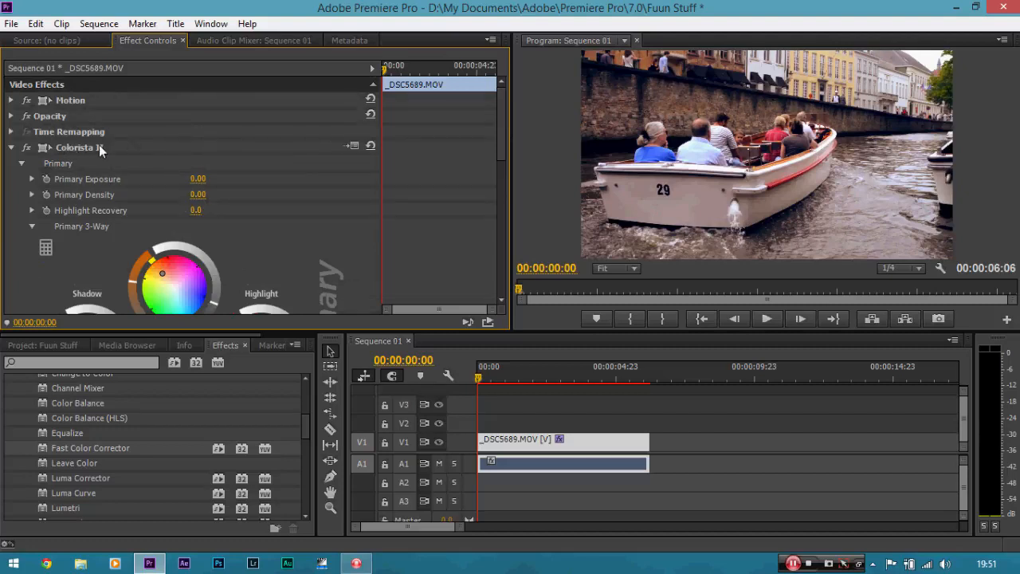
click(25, 150)
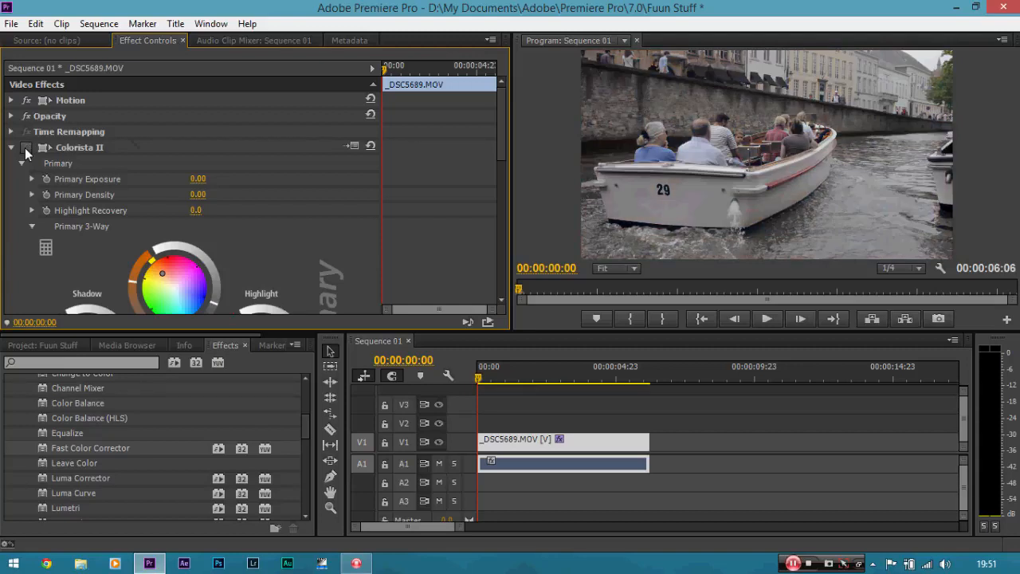
click(26, 150)
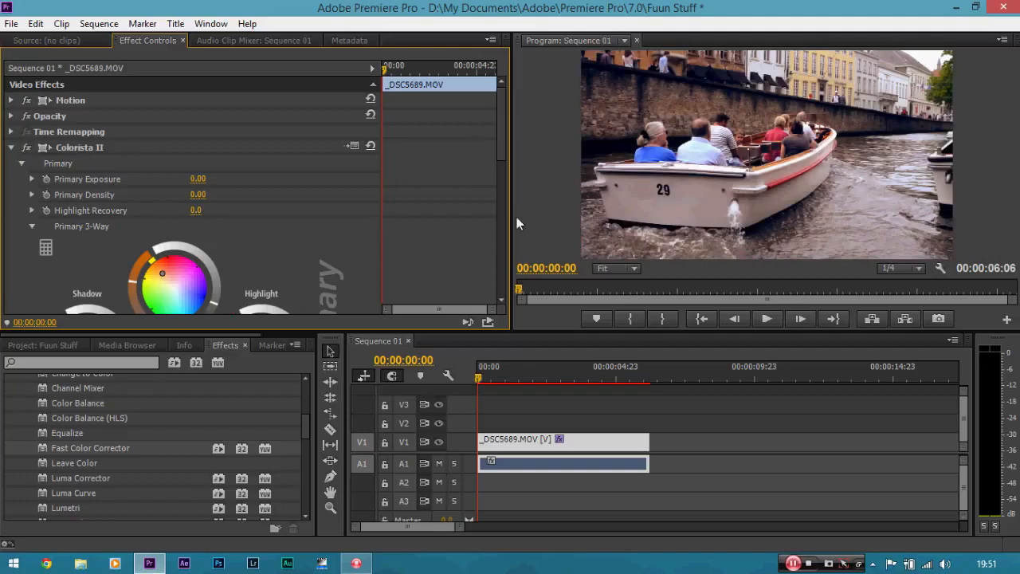
drag(504, 135, 507, 183)
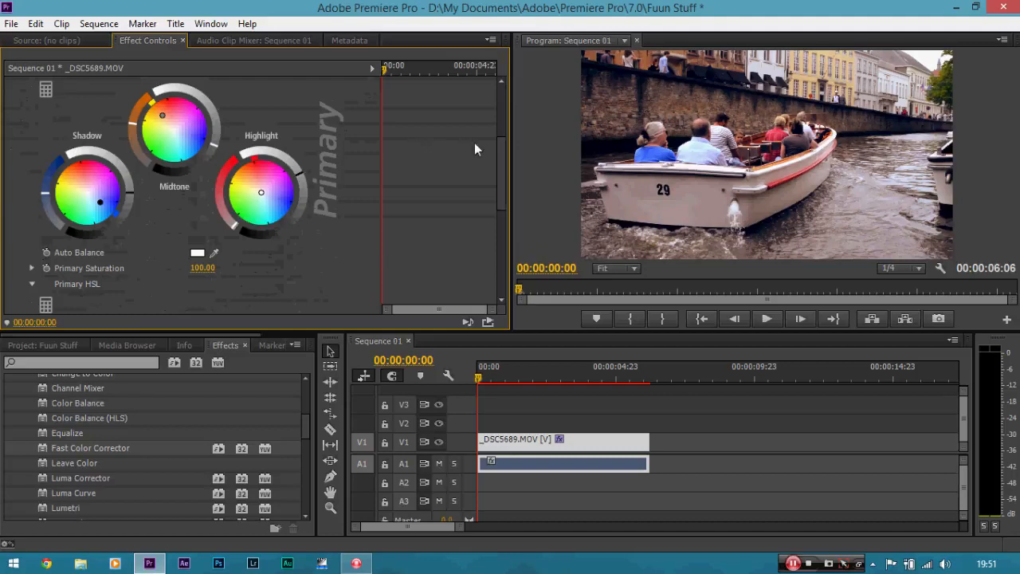
scroll(487, 141, up, 5)
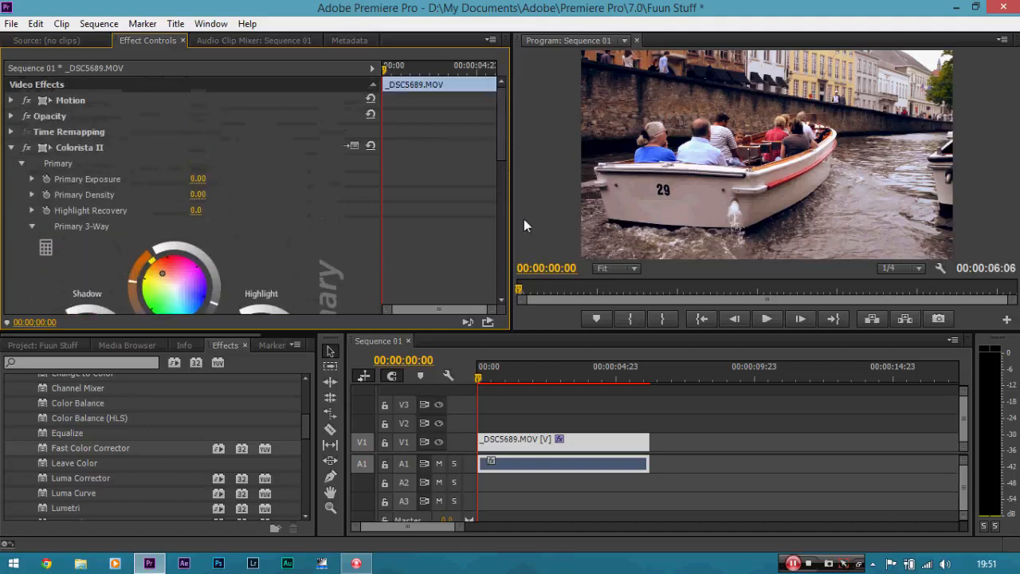
Magnify the sequence preview to 150% and examine the dark area beneath the brick wall
click(630, 269)
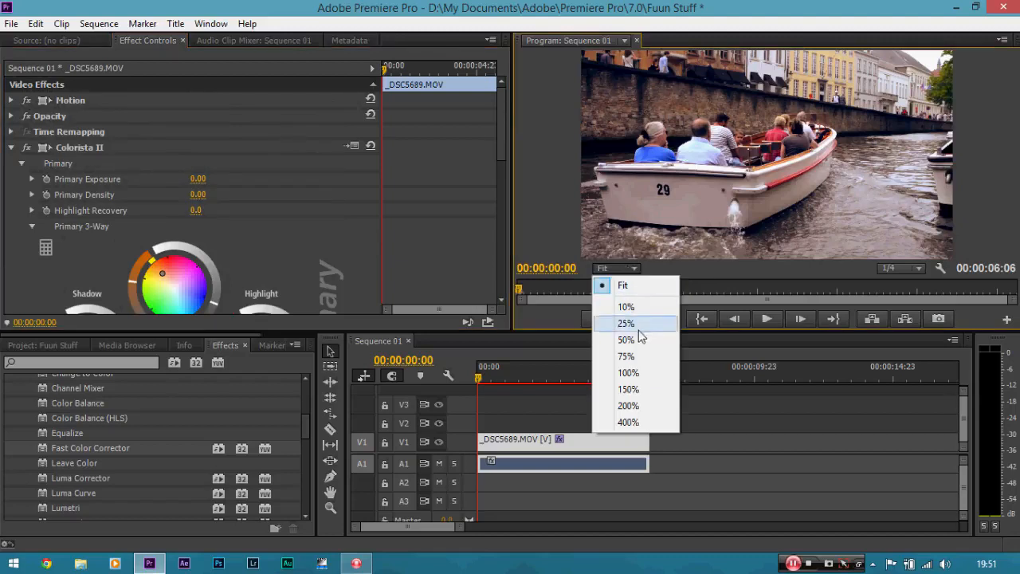
click(628, 389)
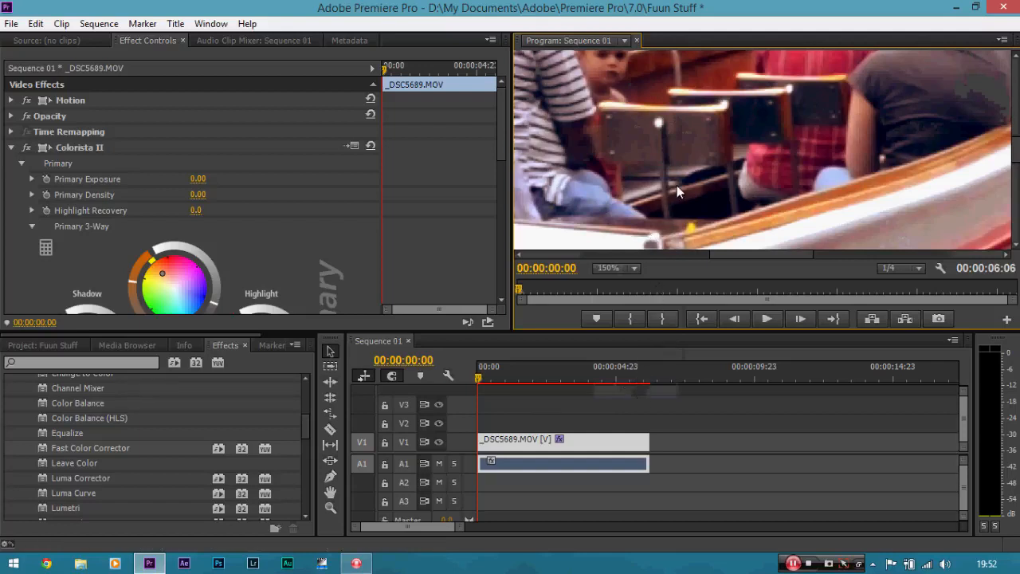
key(h)
drag(610, 167, 731, 252)
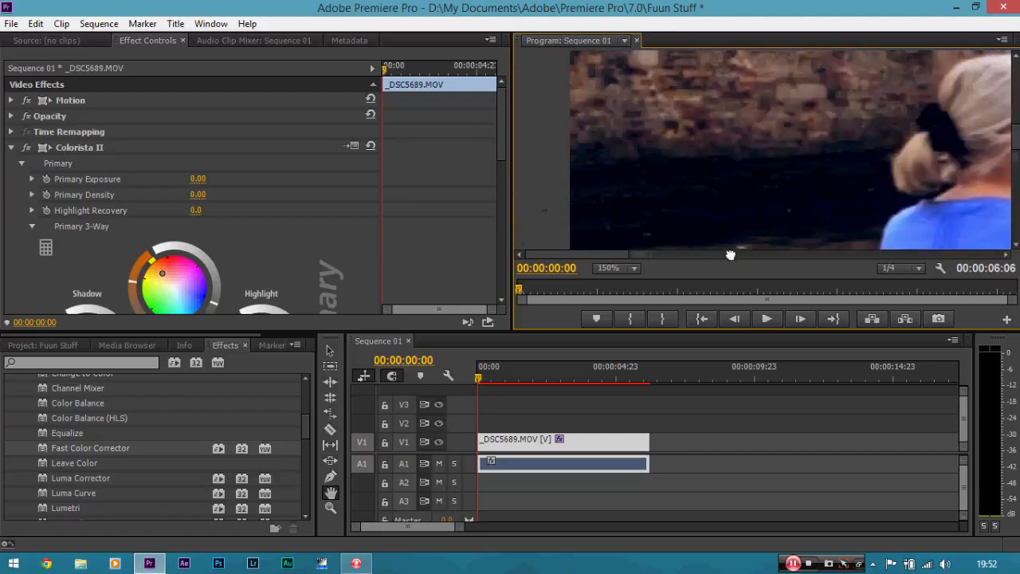
drag(705, 164, 710, 130)
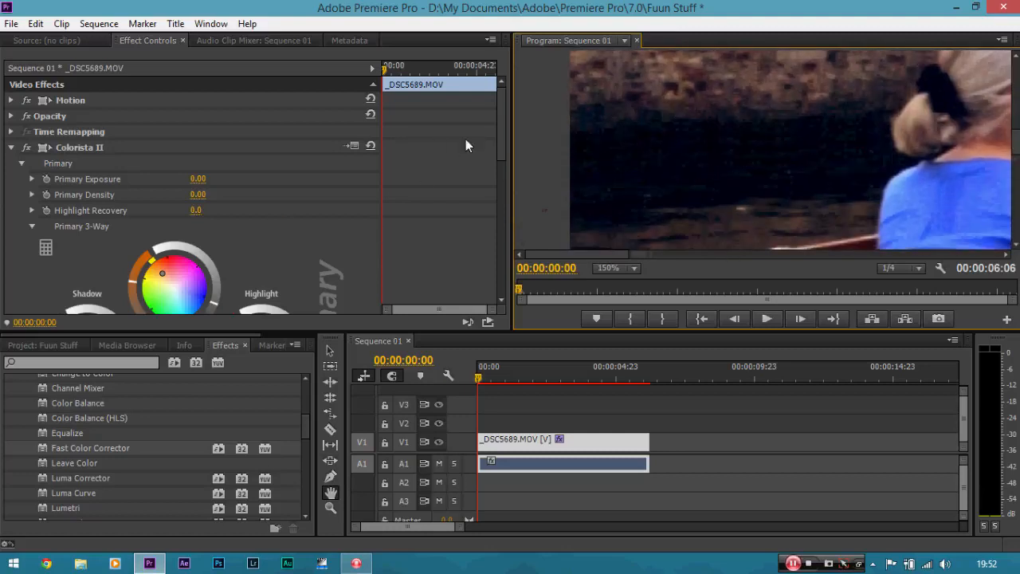
Switch back to the Selection tool and turn off Colorista II to inspect the magnified area without grading
mouse_move(503, 128)
mouse_down()
mouse_move(499, 155)
mouse_move(503, 115)
mouse_up()
click(331, 351)
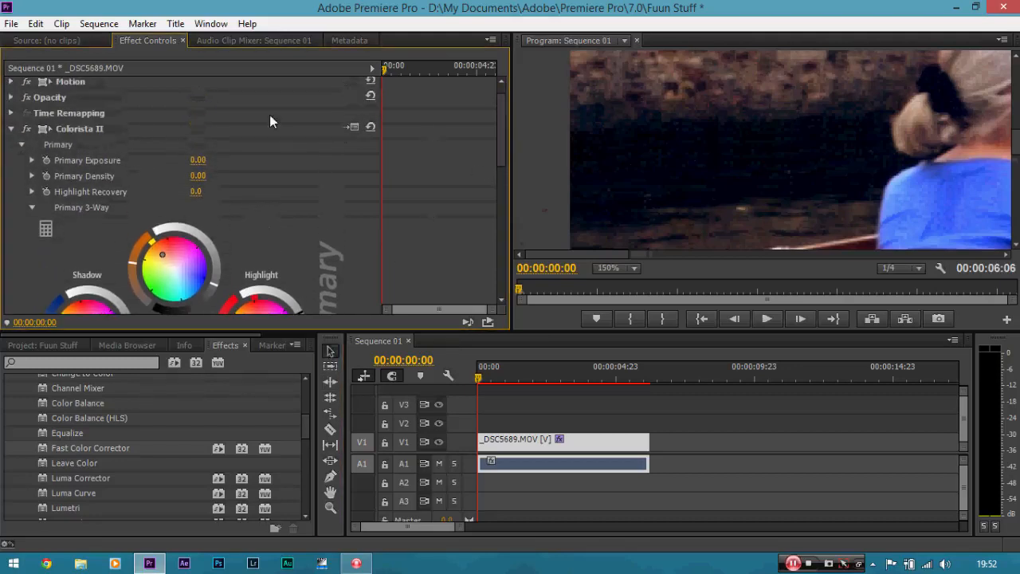
click(26, 129)
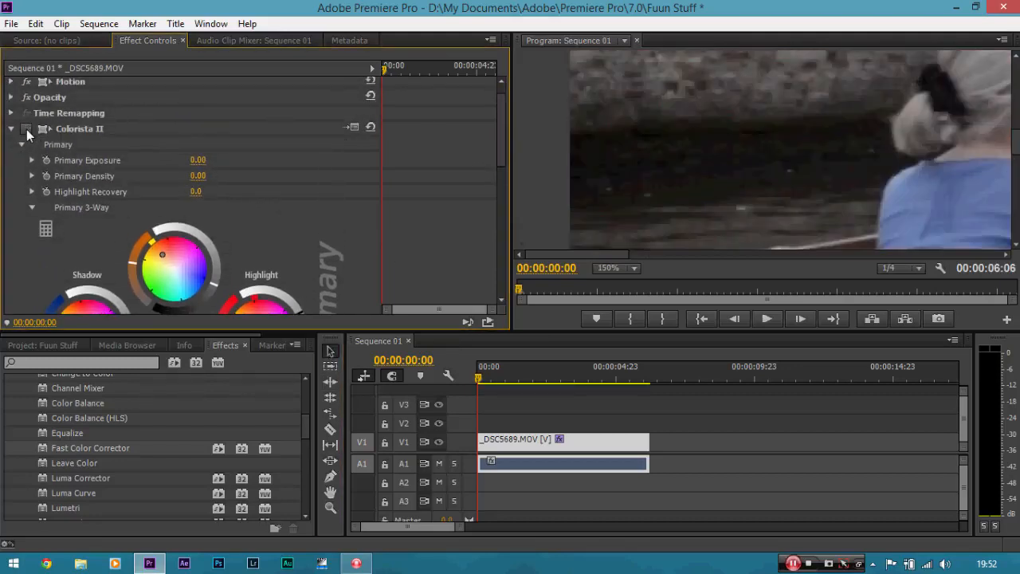
Toggle Colorista II to compare the magnified dark area with and without grading, leaving the effect enabled
click(26, 129)
click(26, 129)
click(27, 129)
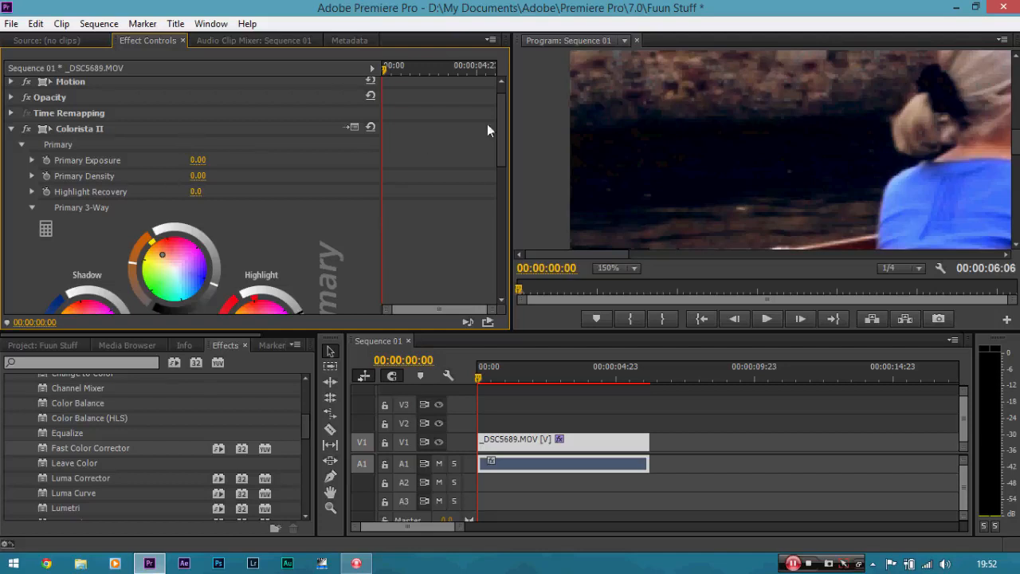
Slightly brighten the shadows in Colorista II's Primary 3-Way using the Shadow wheel's luminance ring
drag(502, 122, 485, 150)
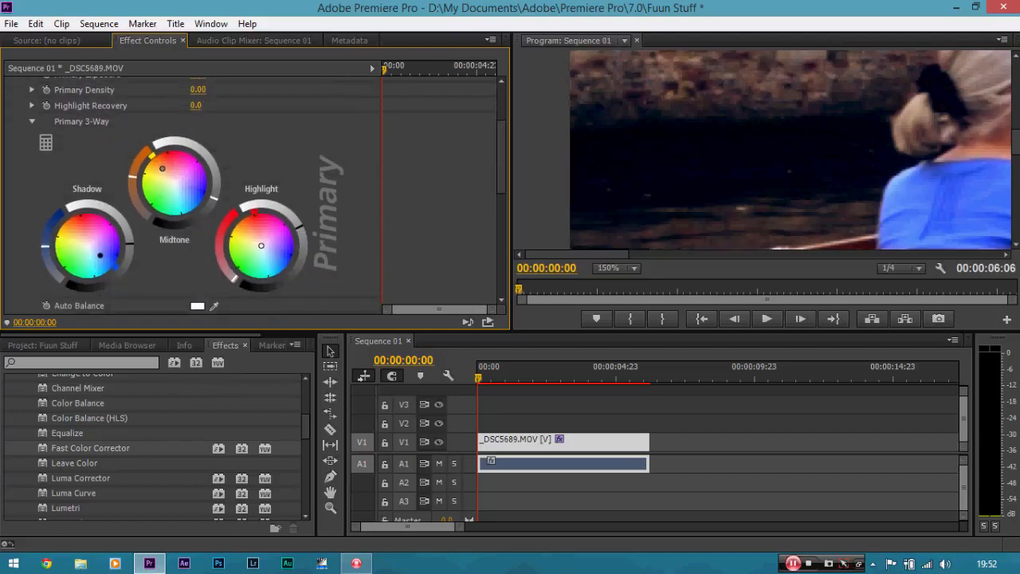
drag(129, 244, 129, 236)
drag(506, 166, 503, 130)
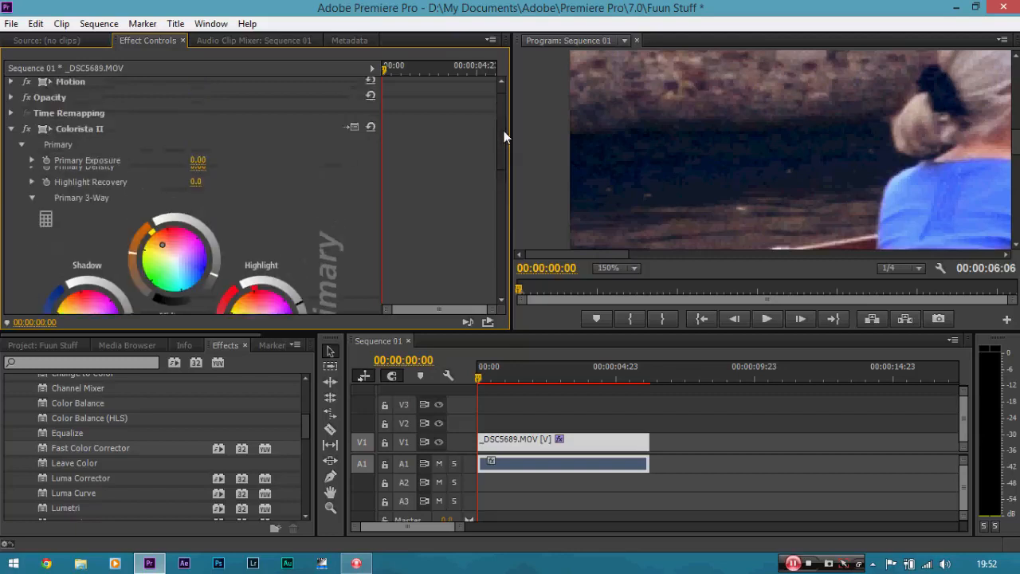
Switch Colorista II off and on to check the brightened shadows against the ungraded magnified footage
click(27, 149)
click(27, 149)
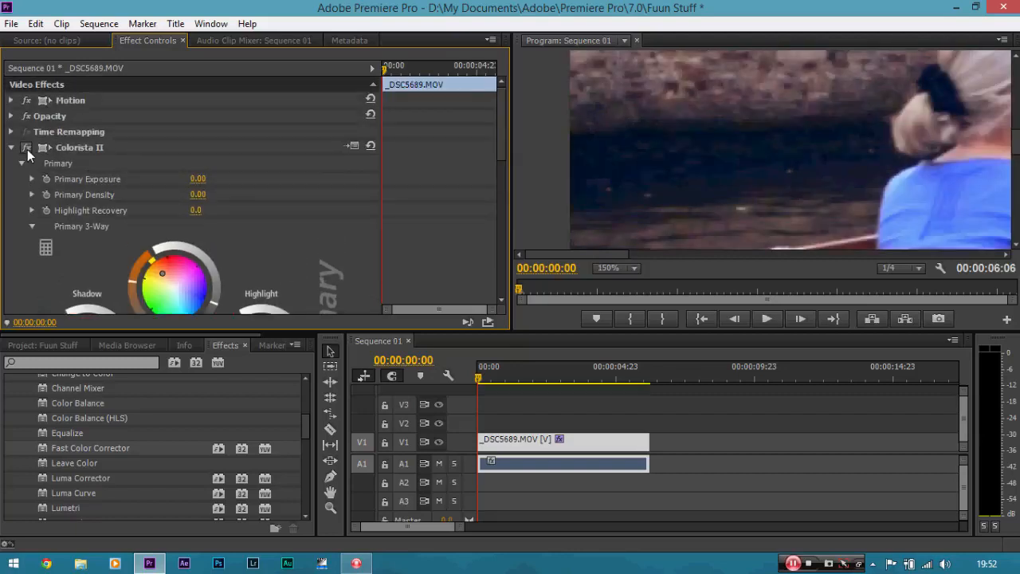
click(27, 149)
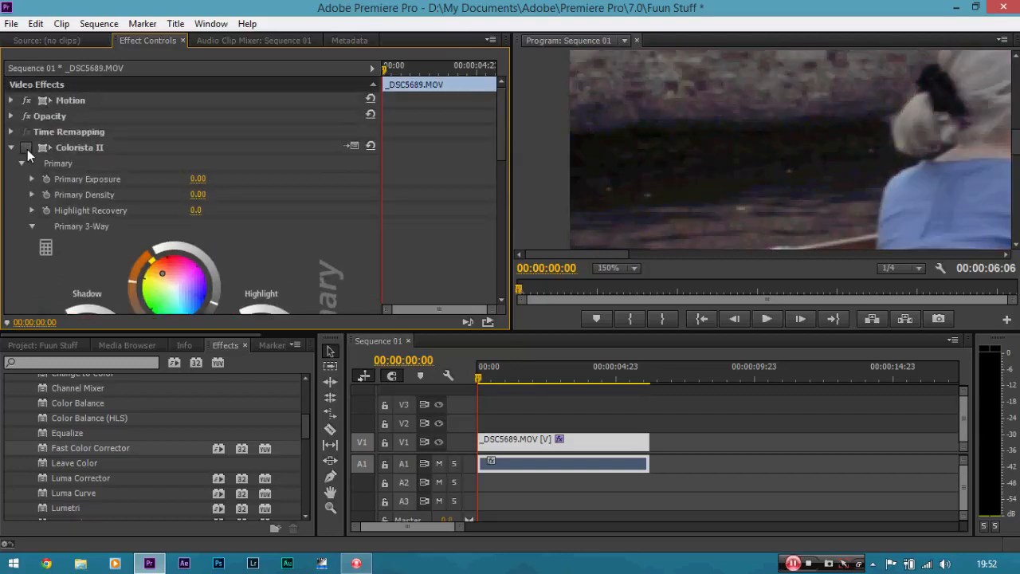
Set the sequence preview magnification to Fit and turn Colorista II back on
click(627, 271)
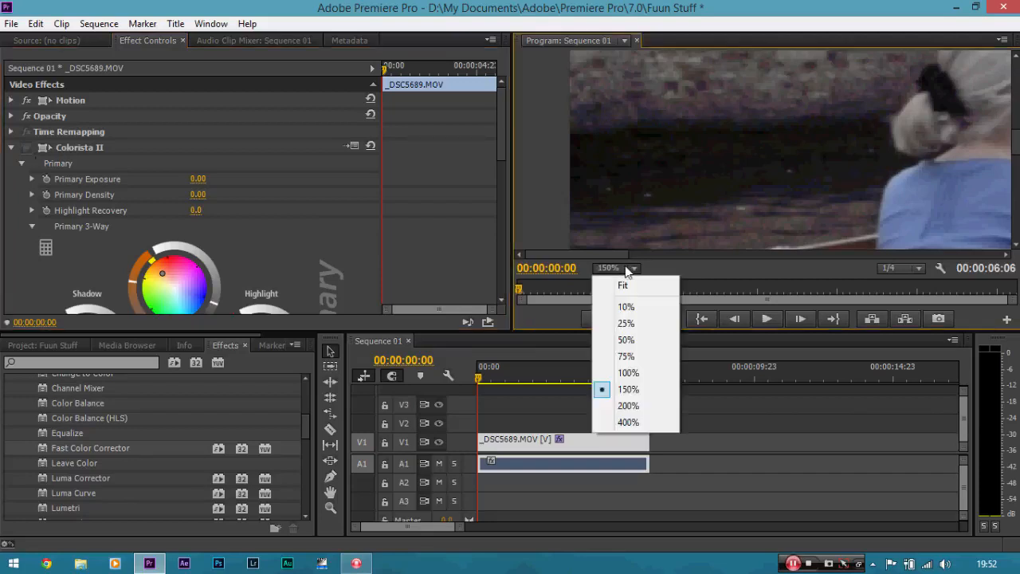
click(633, 286)
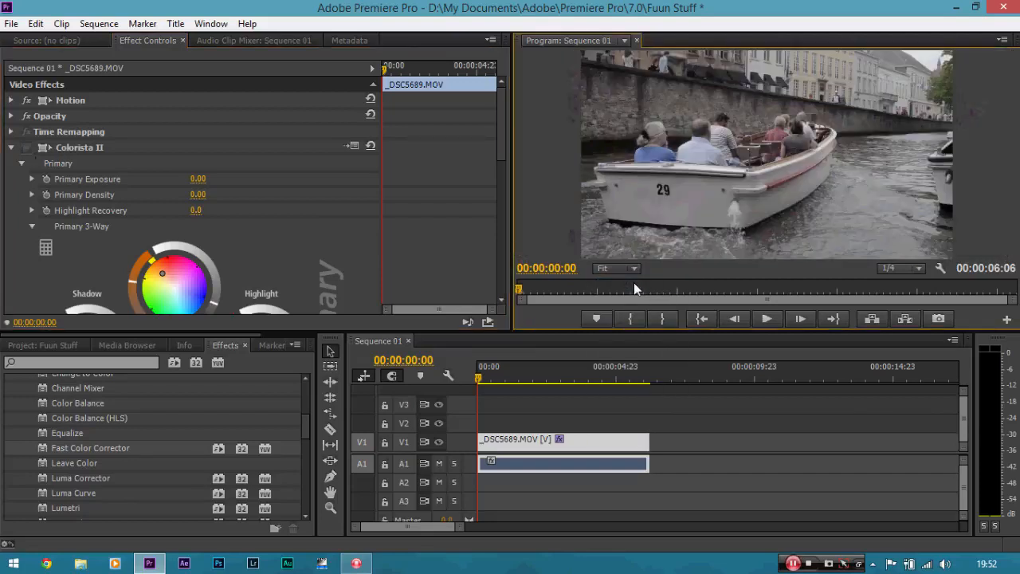
click(28, 148)
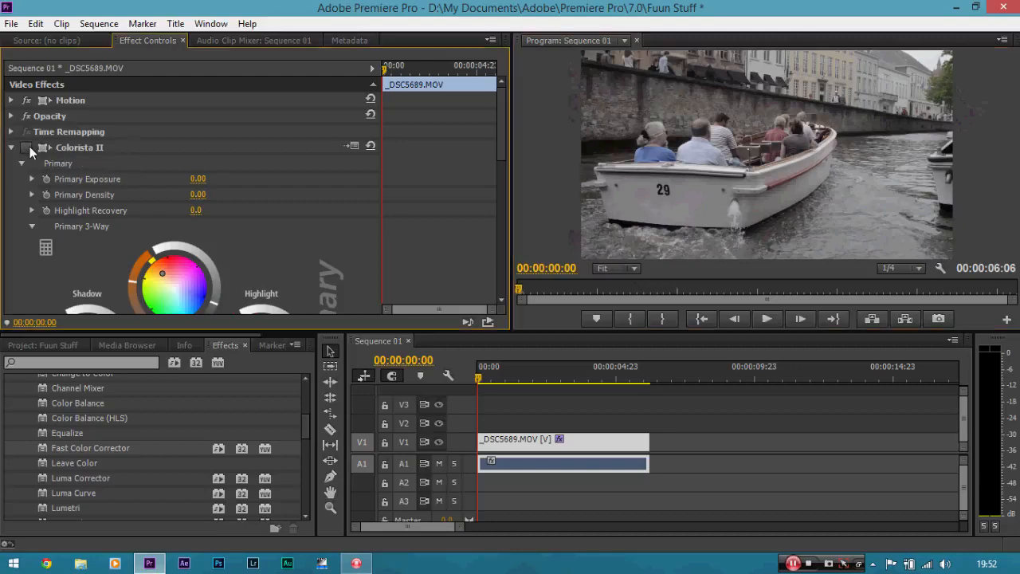
drag(502, 145, 501, 163)
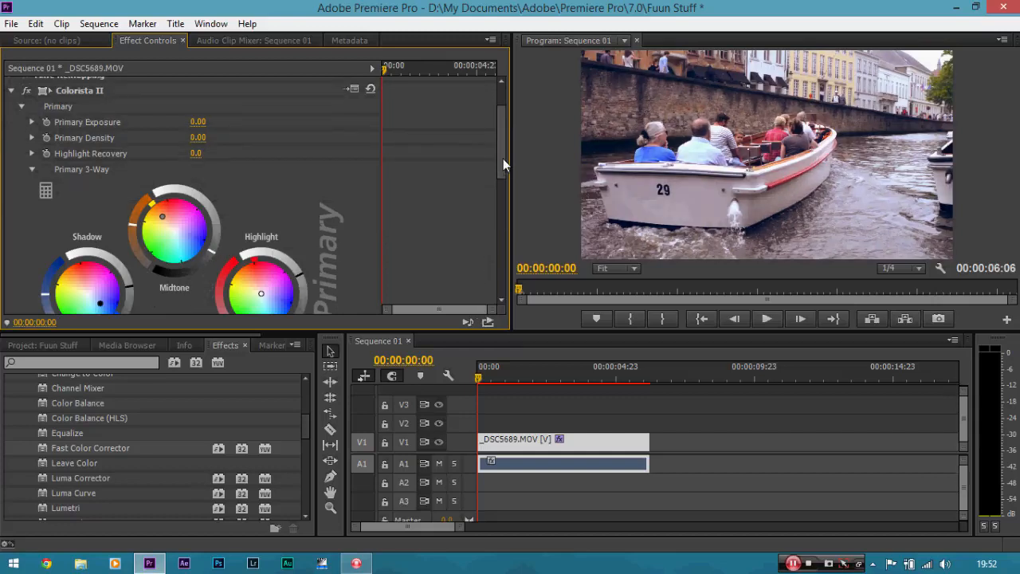
drag(502, 159, 495, 270)
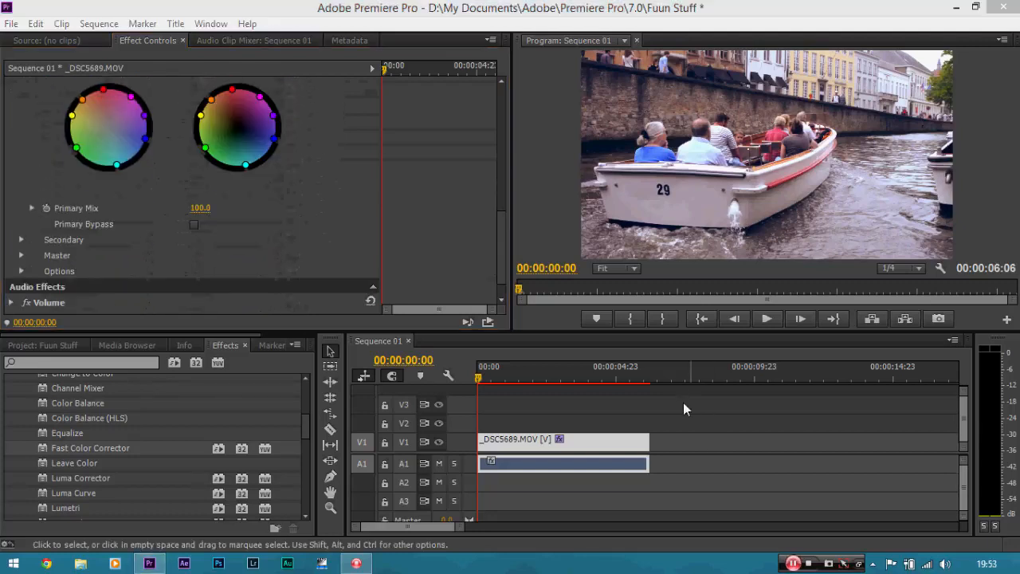
click(460, 205)
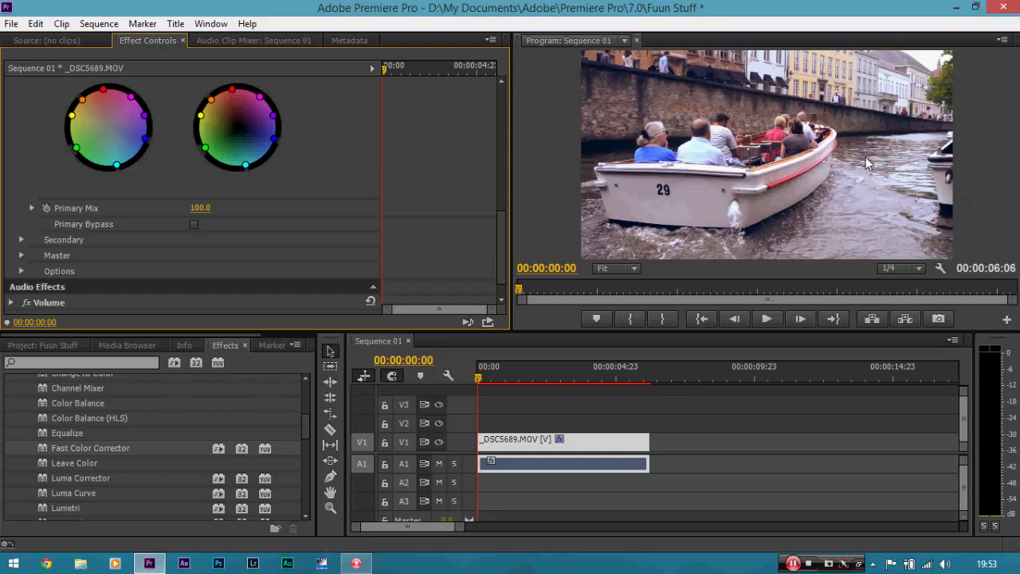
click(596, 448)
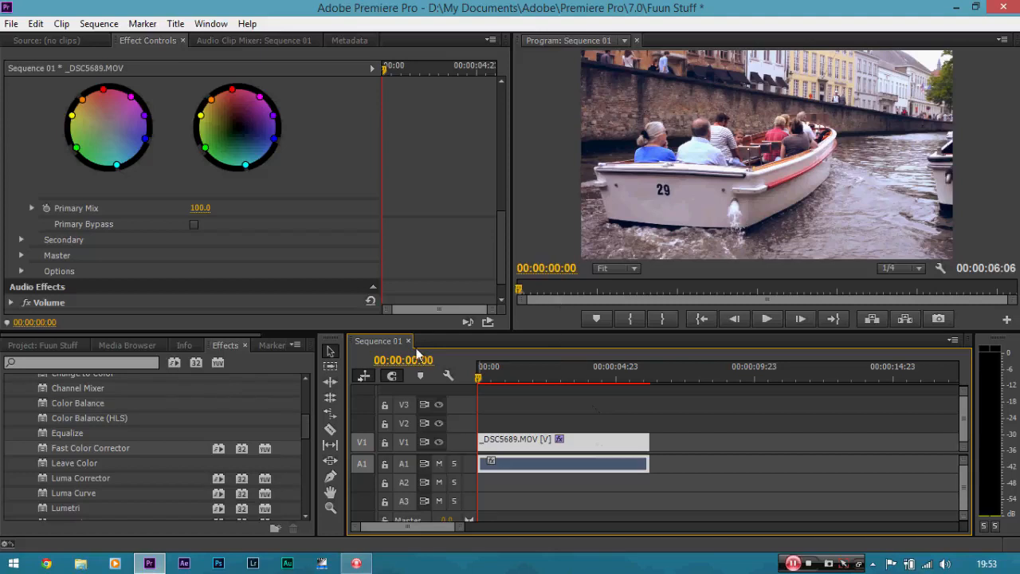
Create a new sequence from the DSLR 1080p24 preset with its vertical frame size changed to 800
click(5, 25)
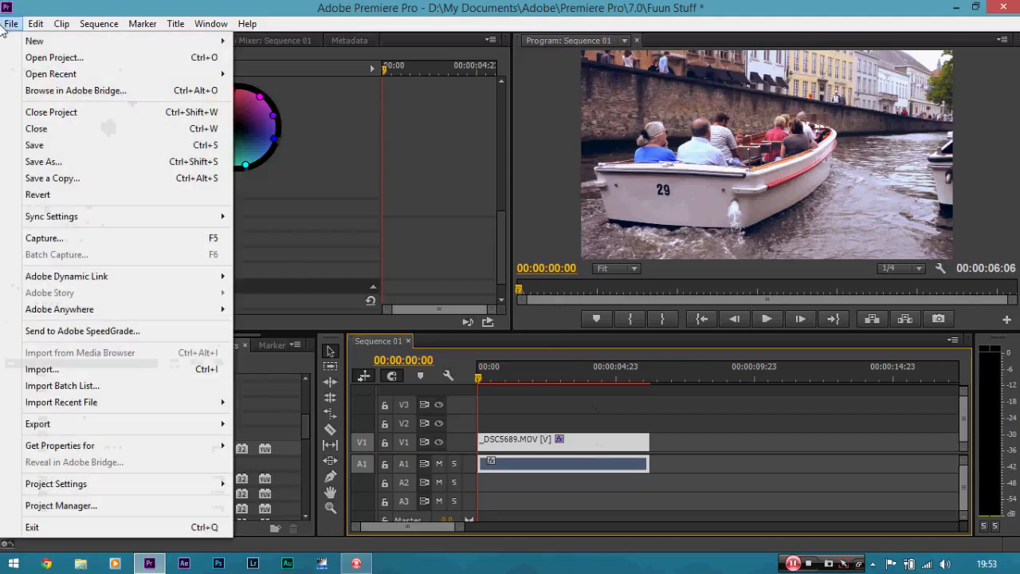
mouse_move(92, 44)
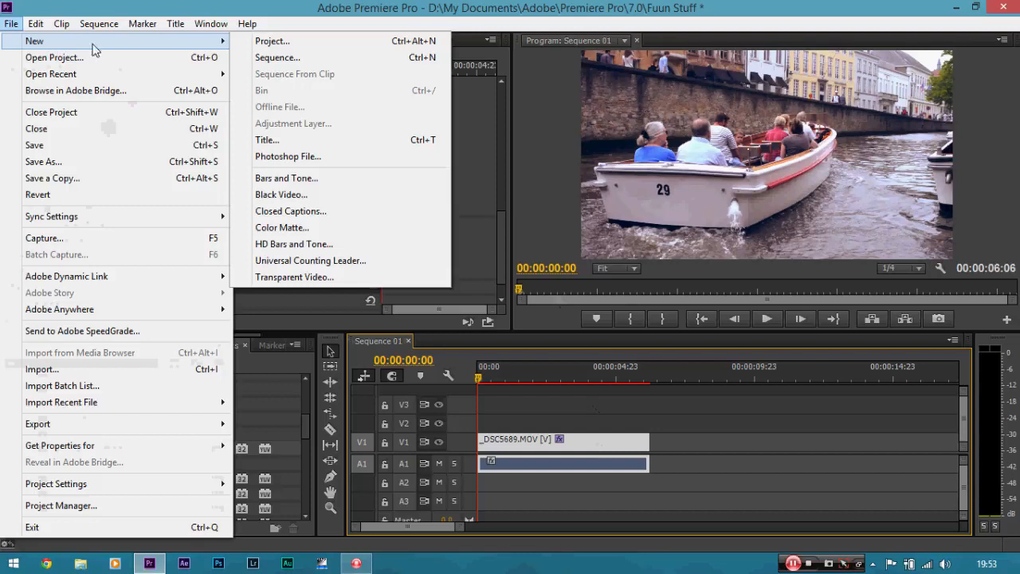
click(275, 58)
click(348, 167)
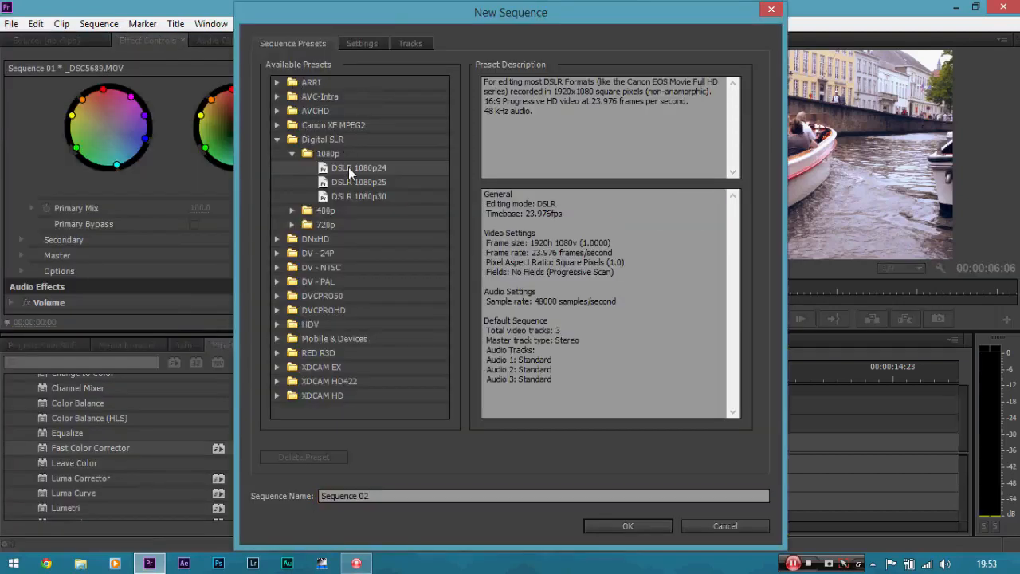
click(359, 46)
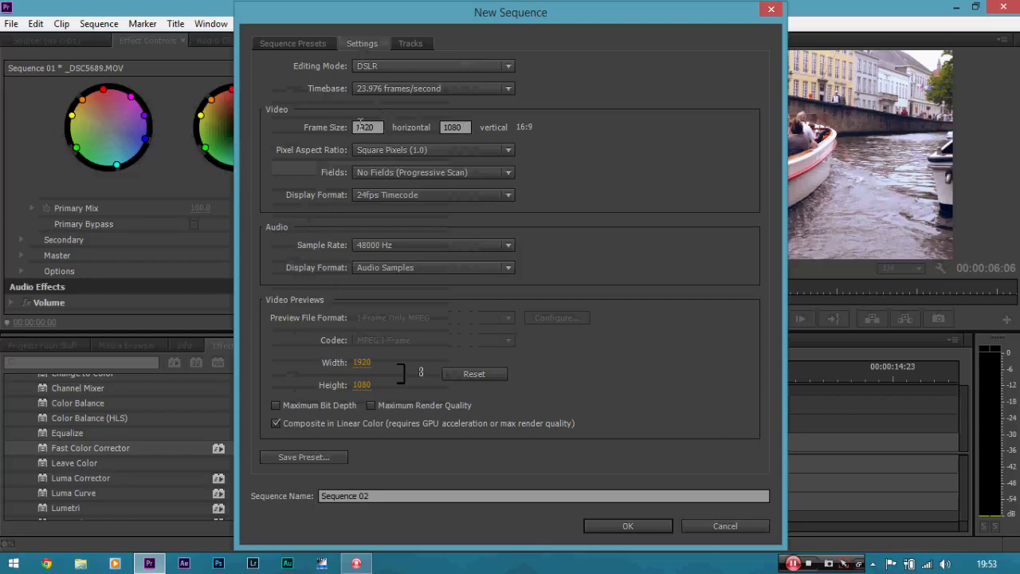
double_click(462, 125)
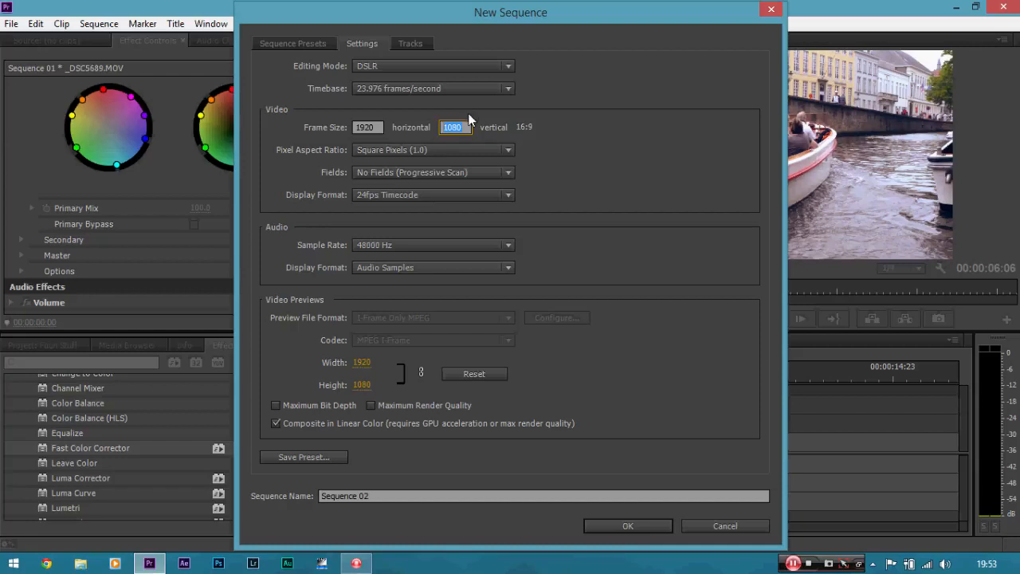
key(BackSpace)
text(800)
key(Tab)
click(628, 526)
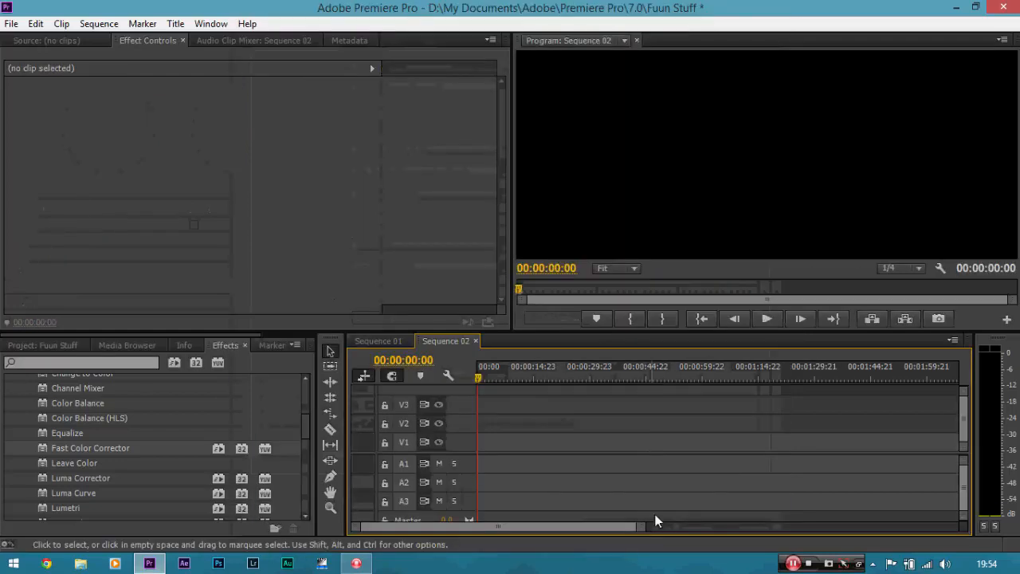
Switch between Sequence 01 and Sequence 02 to compare their frame shapes in the preview
click(393, 339)
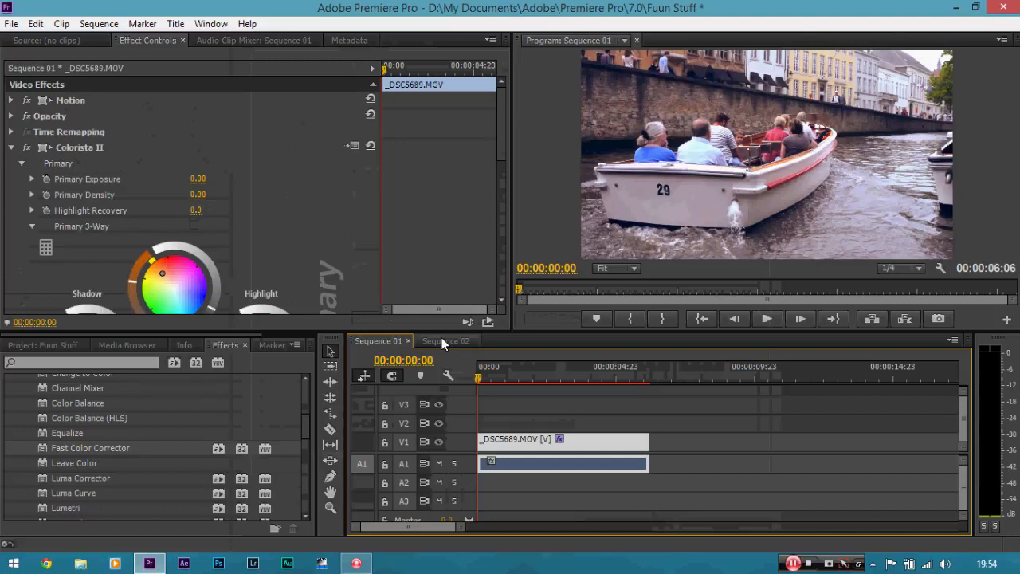
click(442, 339)
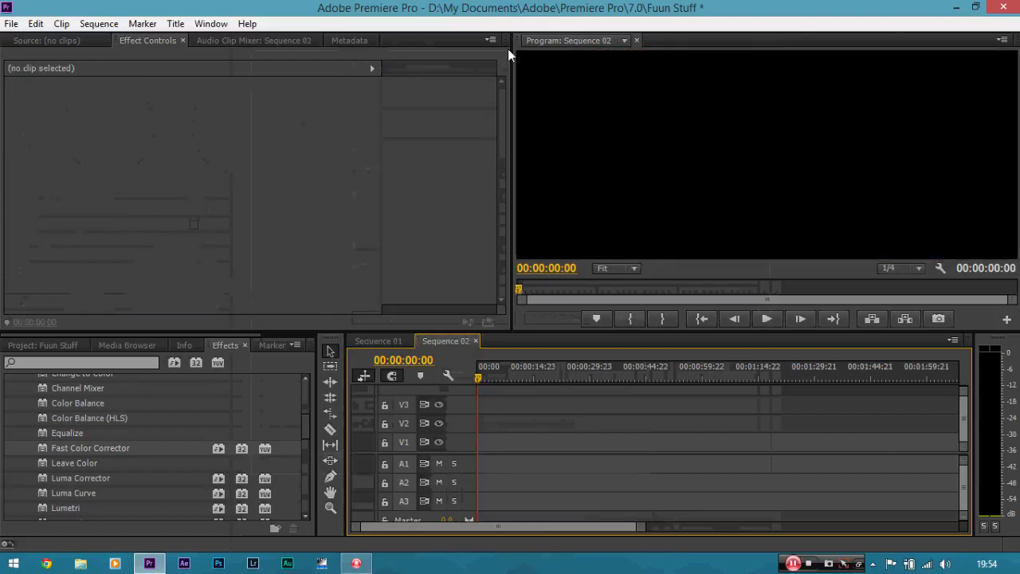
click(394, 343)
click(436, 341)
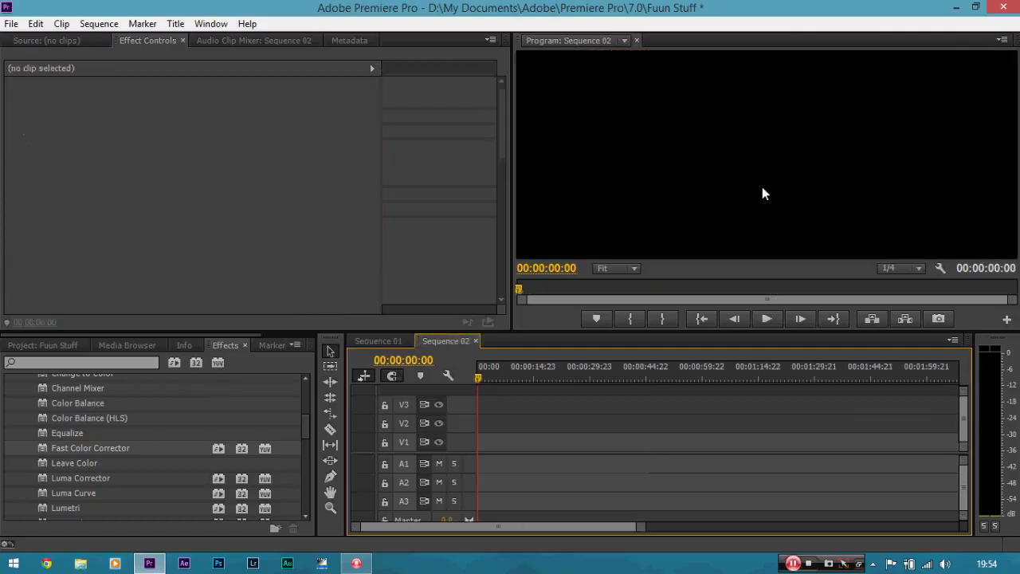
Copy the graded _DSC5689.MOV clip from Sequence 01 and paste it at the start of Sequence 02
click(389, 341)
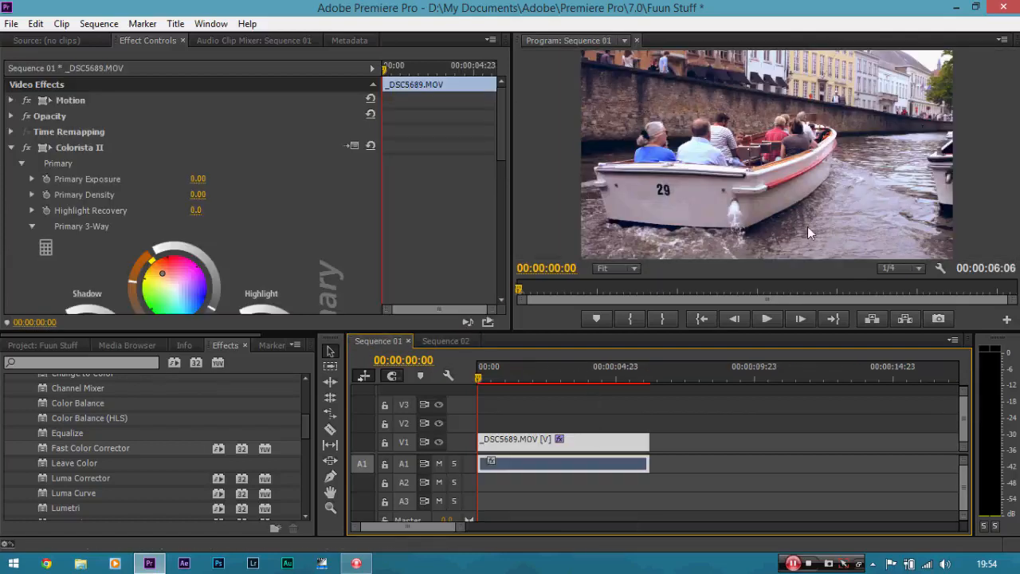
right_click(614, 445)
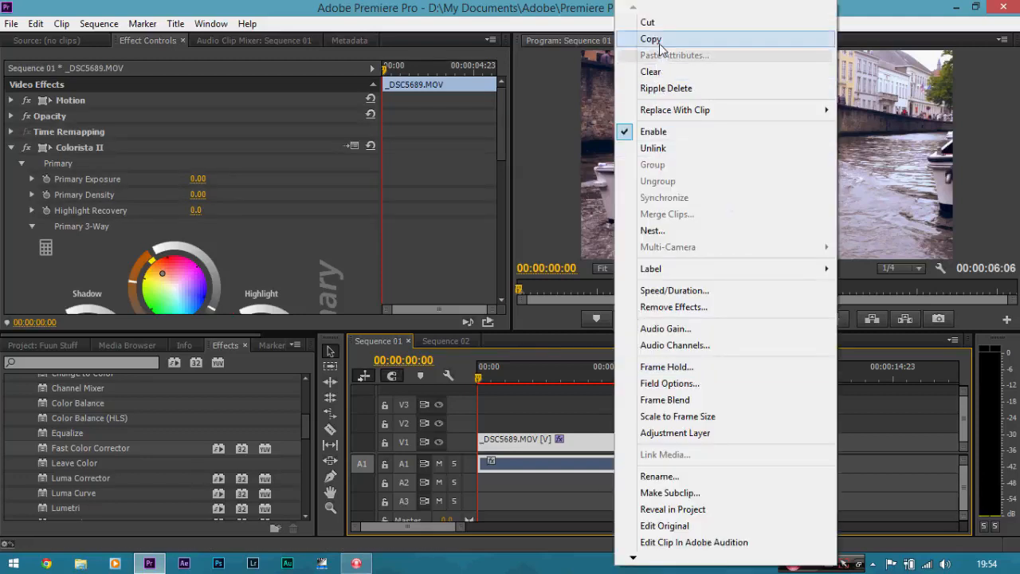
click(650, 38)
mouse_move(502, 106)
mouse_down()
mouse_move(493, 241)
mouse_move(495, 109)
mouse_up()
click(464, 345)
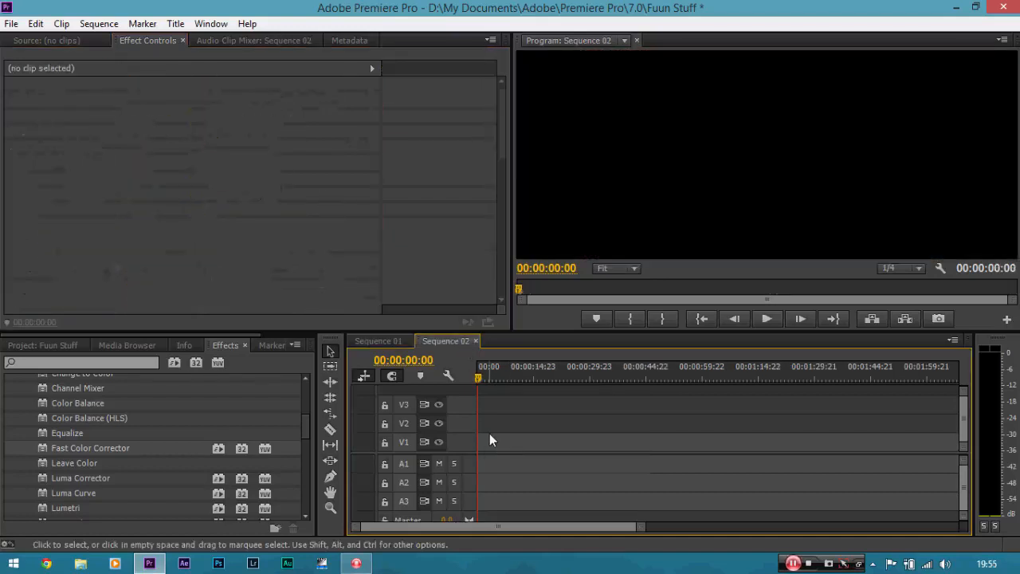
key(ctrl+v)
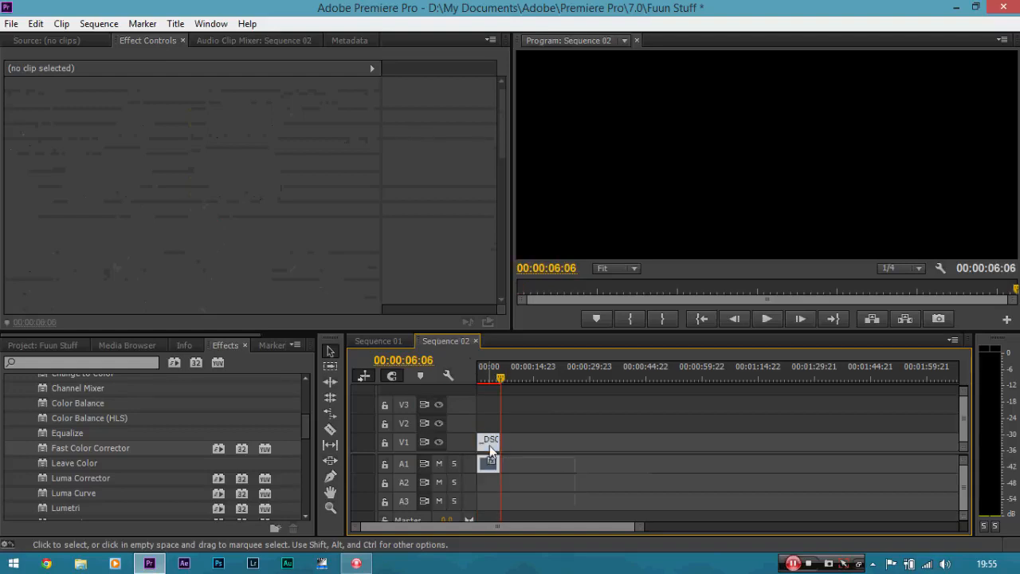
Return the playhead to the start of Sequence 02 and play the first second or so of the pasted clip
drag(496, 371, 480, 378)
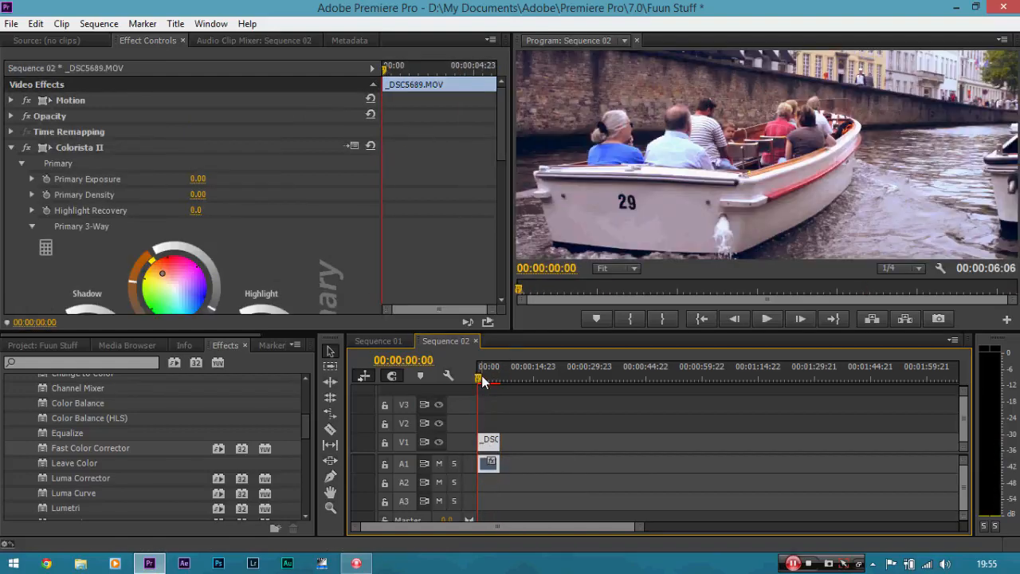
key(=)
key(=)
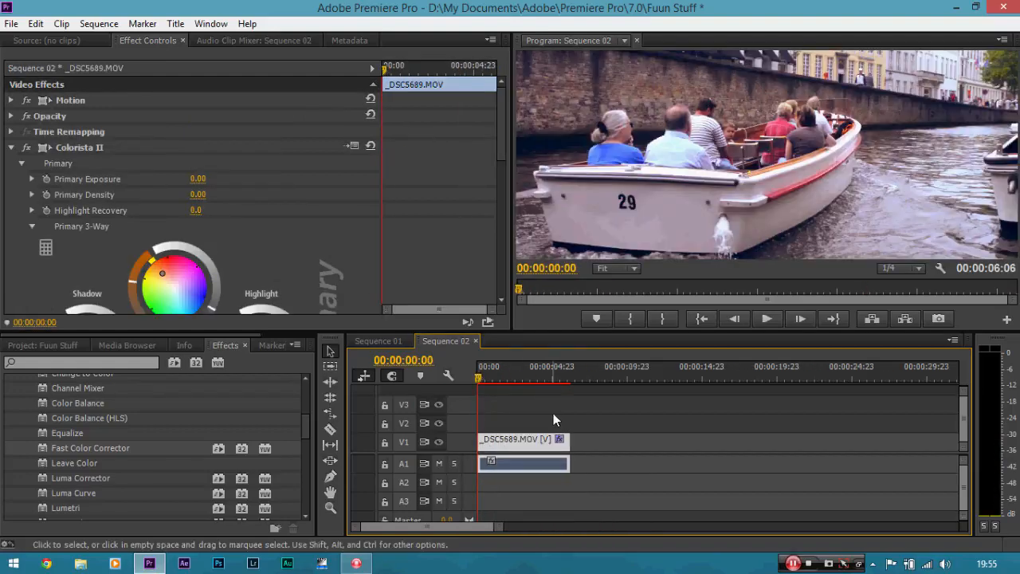
key(space)
key(space)
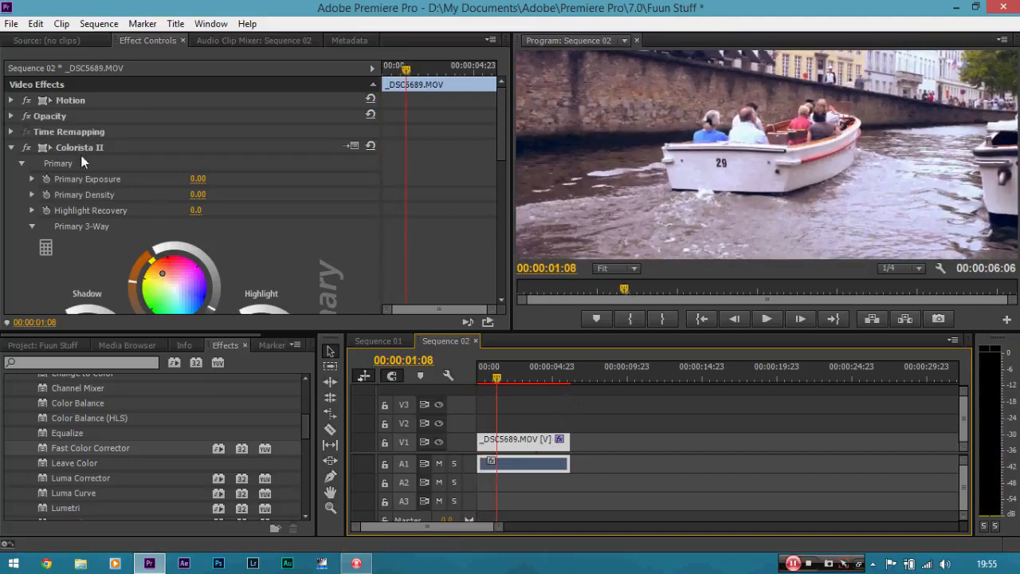
Reframe the clip in Sequence 02 by setting its vertical Motion position to 513
click(11, 100)
drag(237, 115, 326, 116)
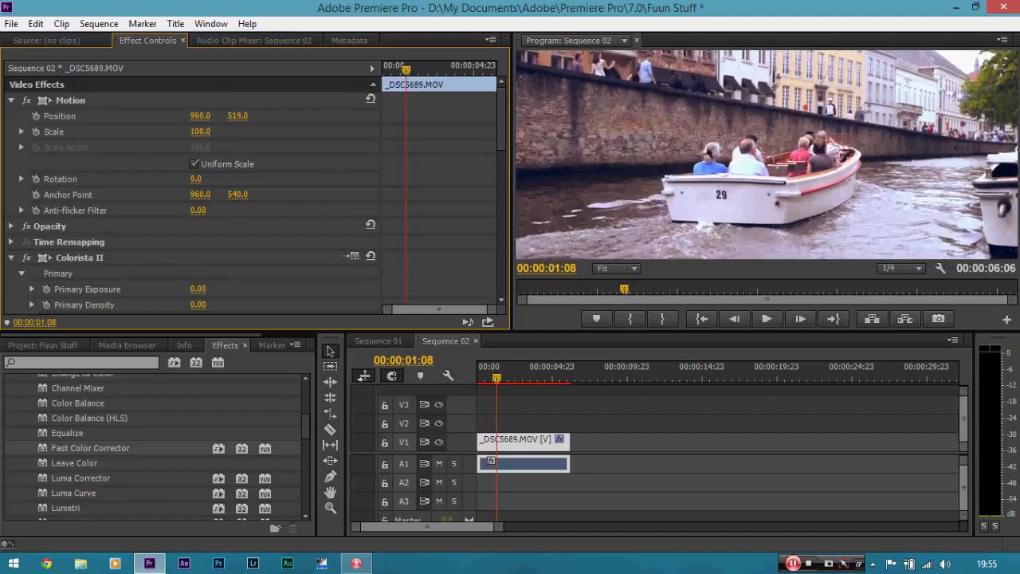
click(548, 435)
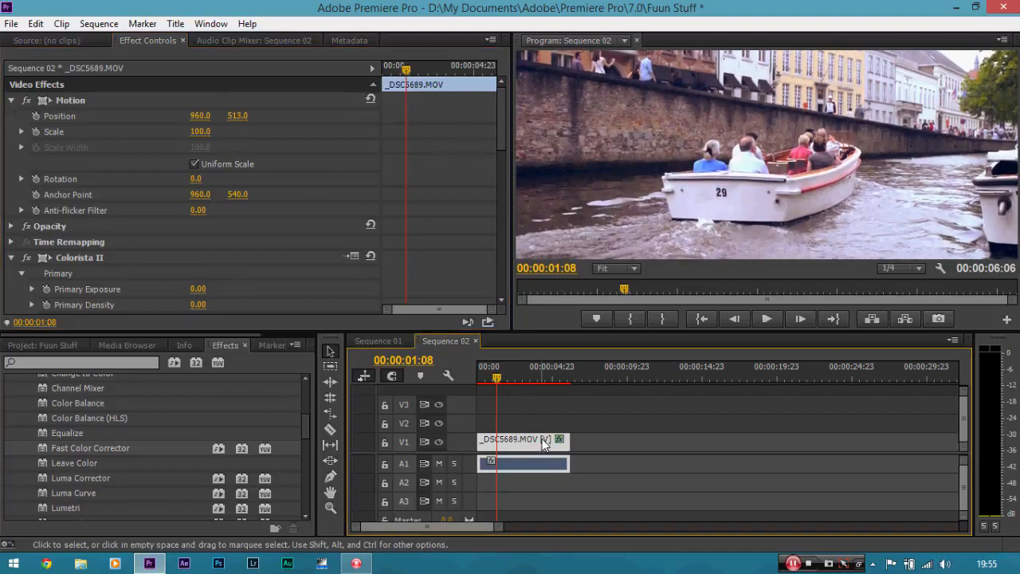
Magnify the Sequence 02 preview to 150% and examine the boat's hull around the number 29
click(635, 269)
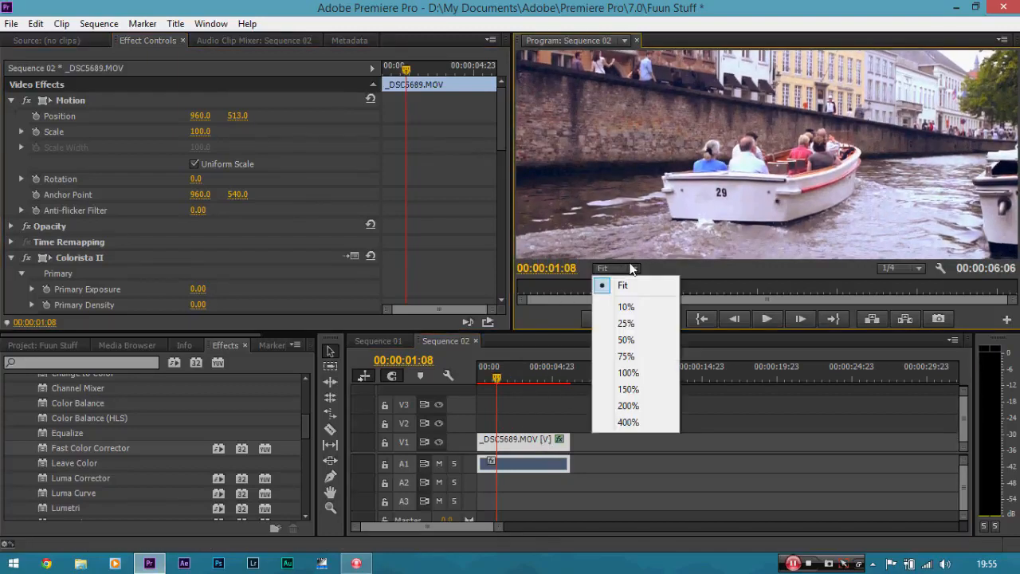
click(637, 388)
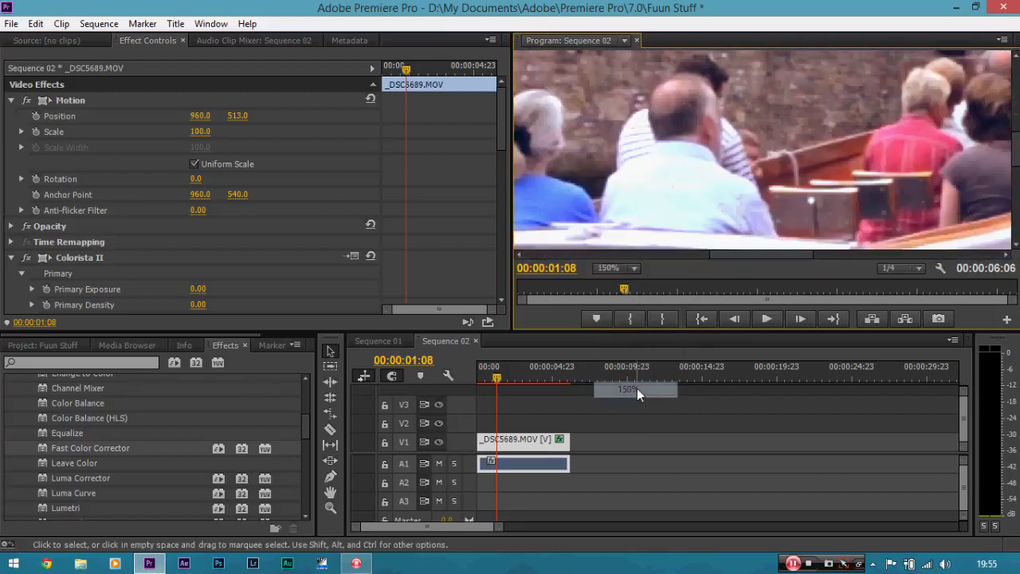
key(h)
drag(749, 195, 933, 102)
drag(773, 178, 783, 145)
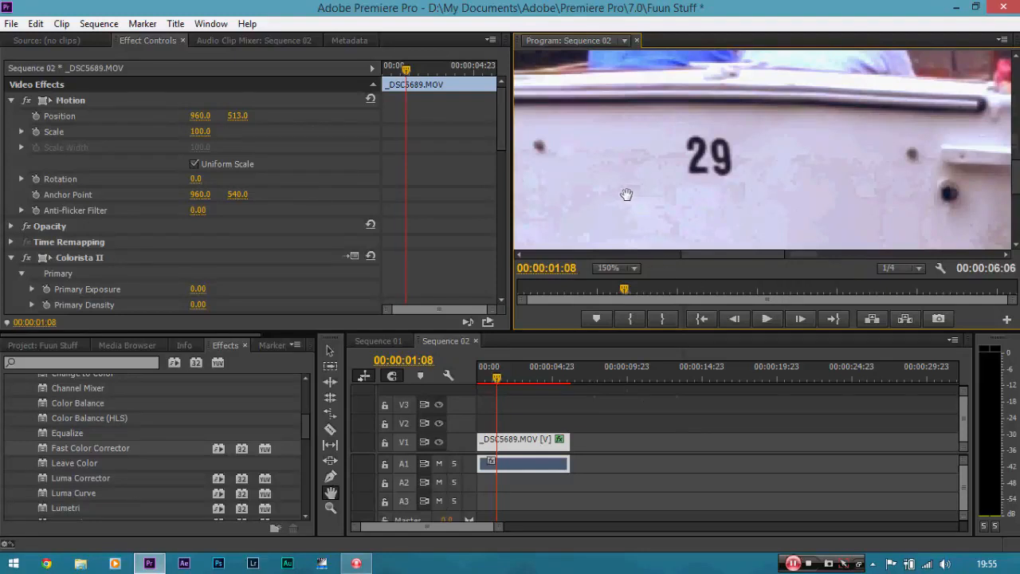
Find the Sharpen video effect by searching the effects for "shar" and apply it to the _DSC5689.MOV clip in Sequence 02
click(120, 364)
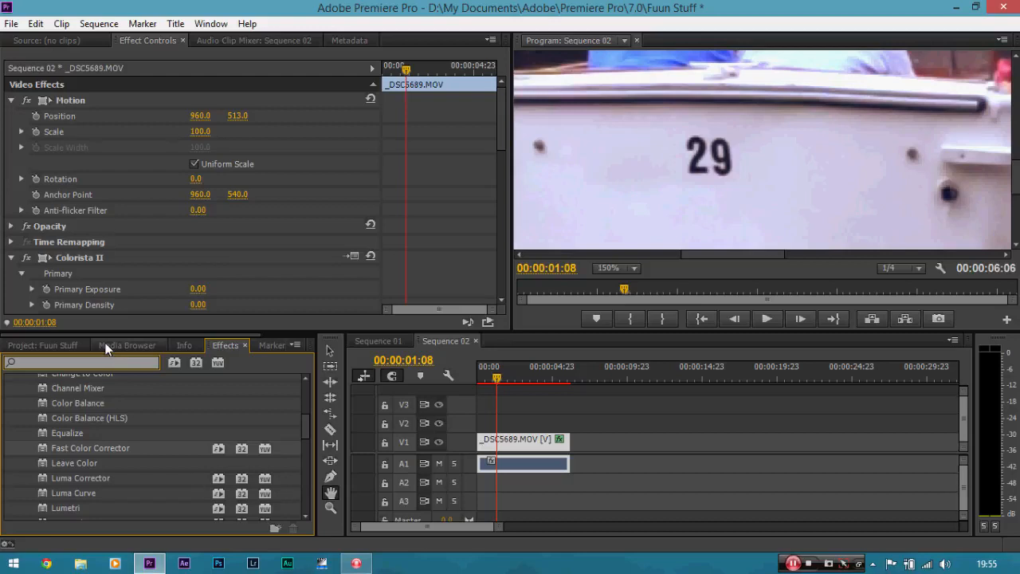
text(s)
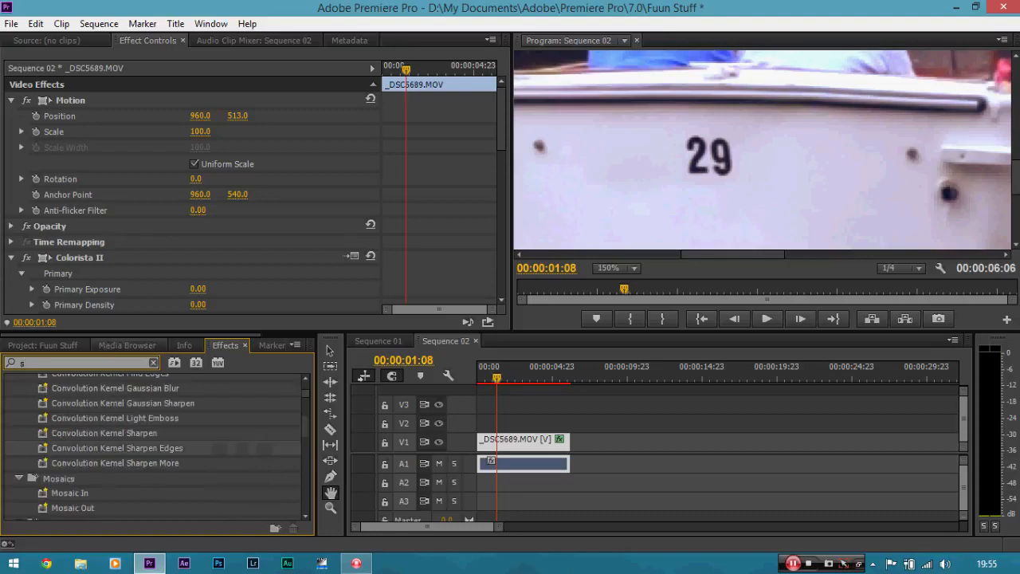
text(har)
scroll(109, 482, up, 1)
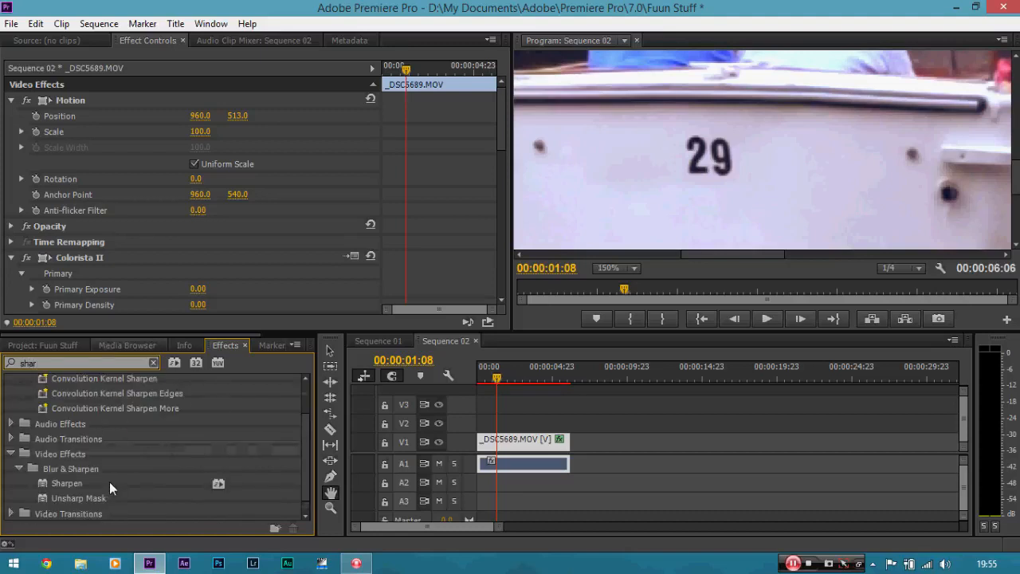
click(76, 484)
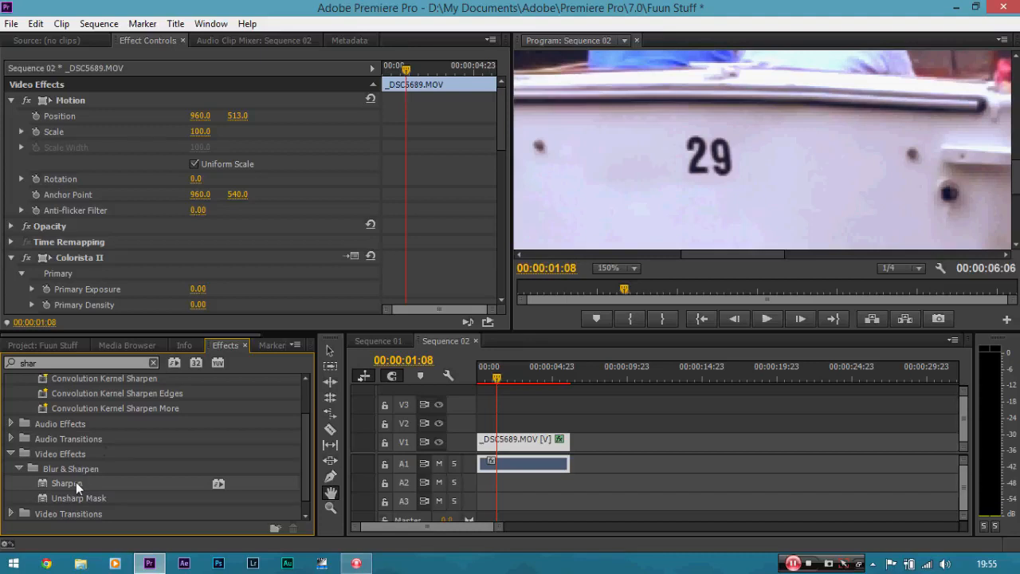
drag(76, 482, 504, 440)
Set the Sharpen Amount on the _DSC5689.MOV clip to 20
drag(501, 102, 494, 279)
click(194, 243)
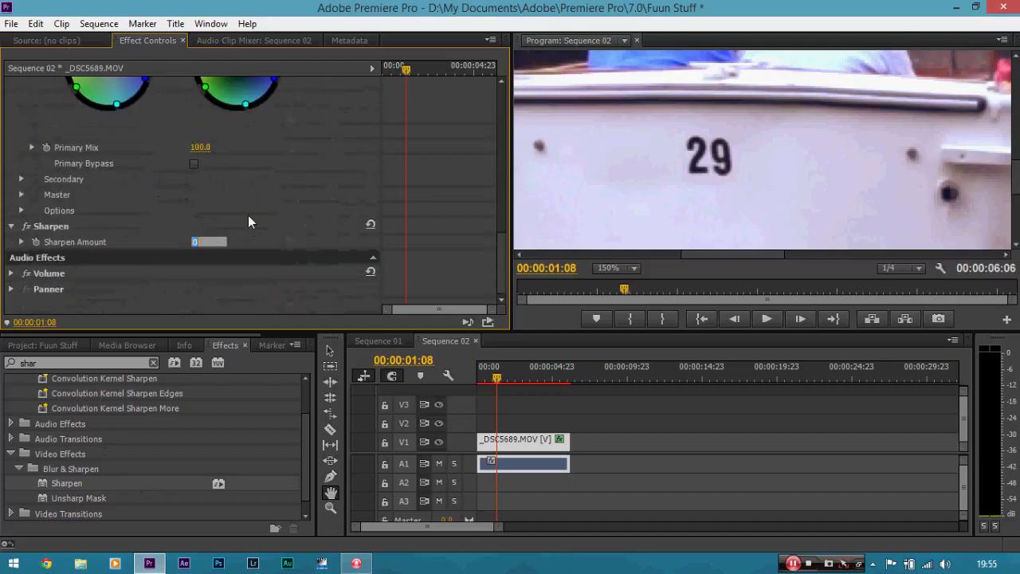
click(249, 216)
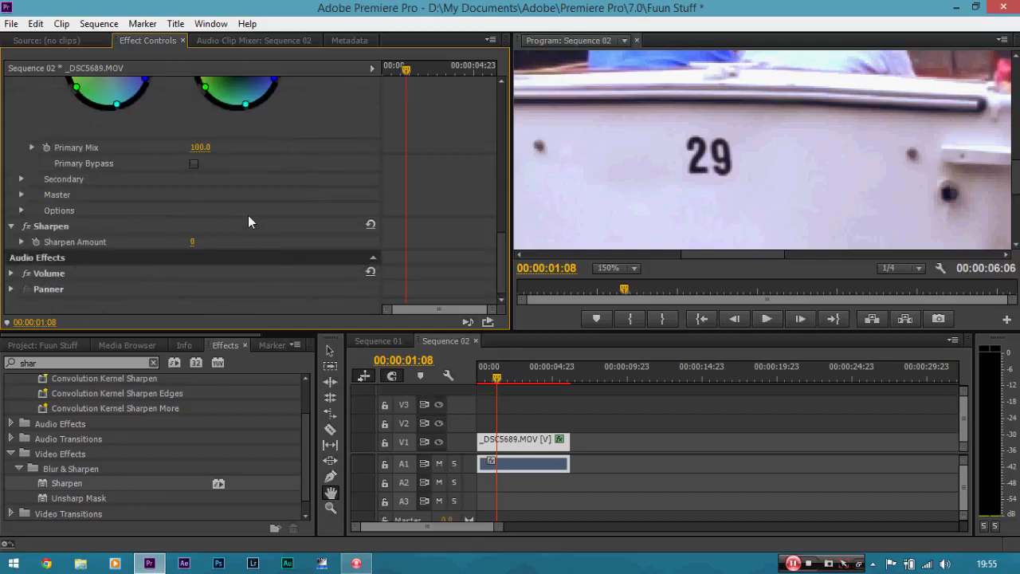
click(193, 243)
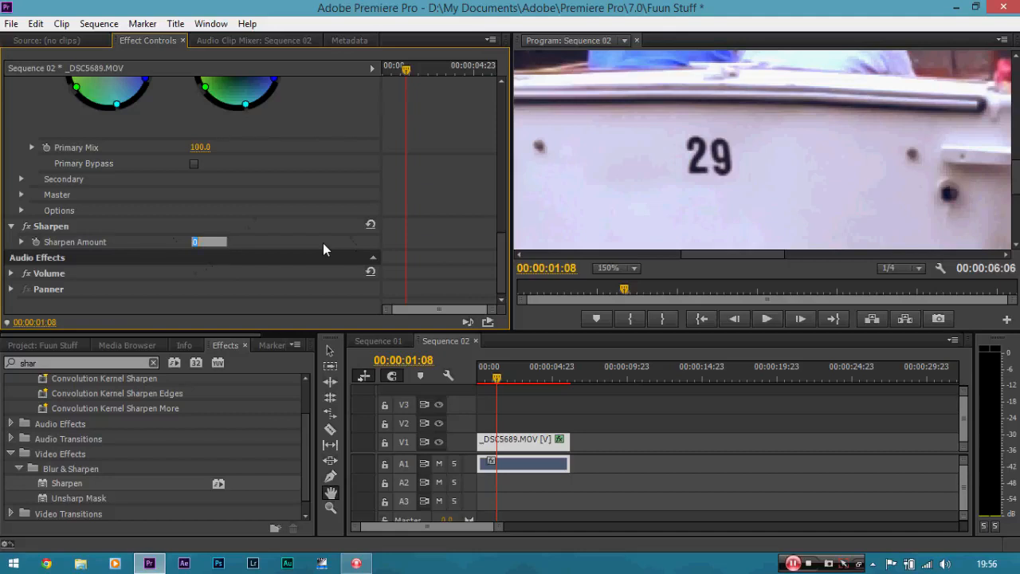
text(20)
key(Return)
Compare the clip with and without its Sharpen and Colorista II effects, leaving both effects enabled
click(29, 227)
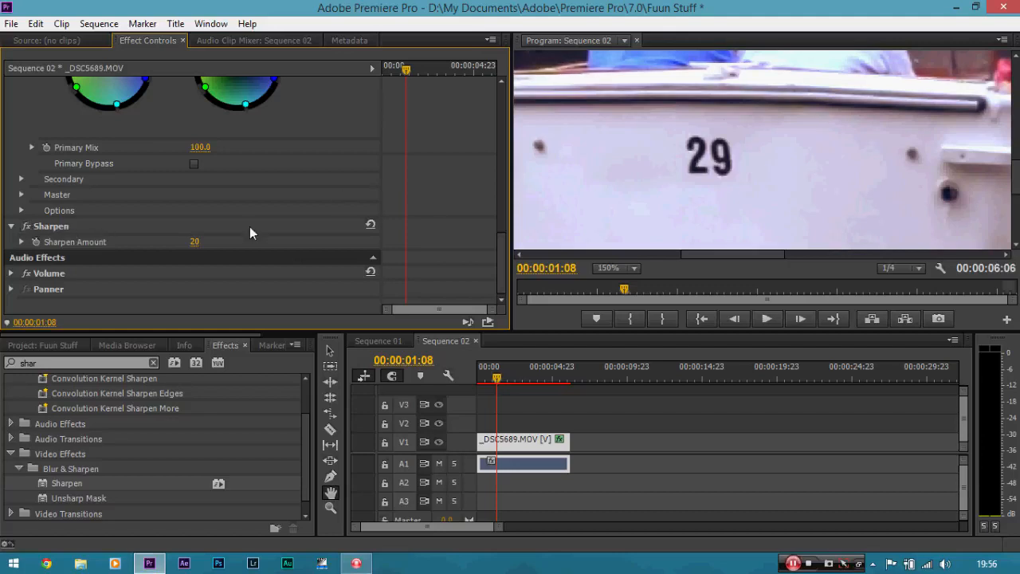
drag(499, 255, 505, 196)
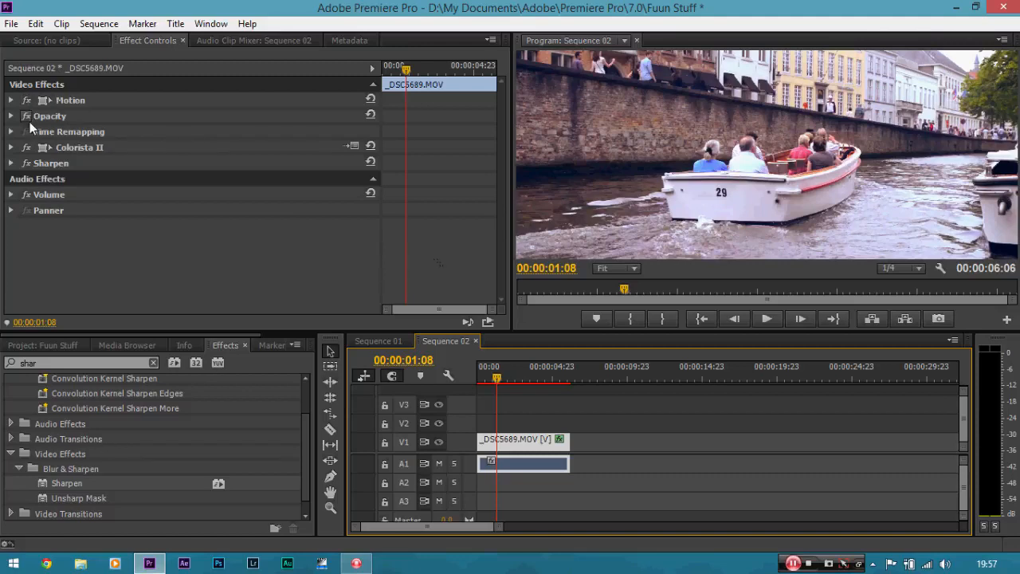
click(28, 149)
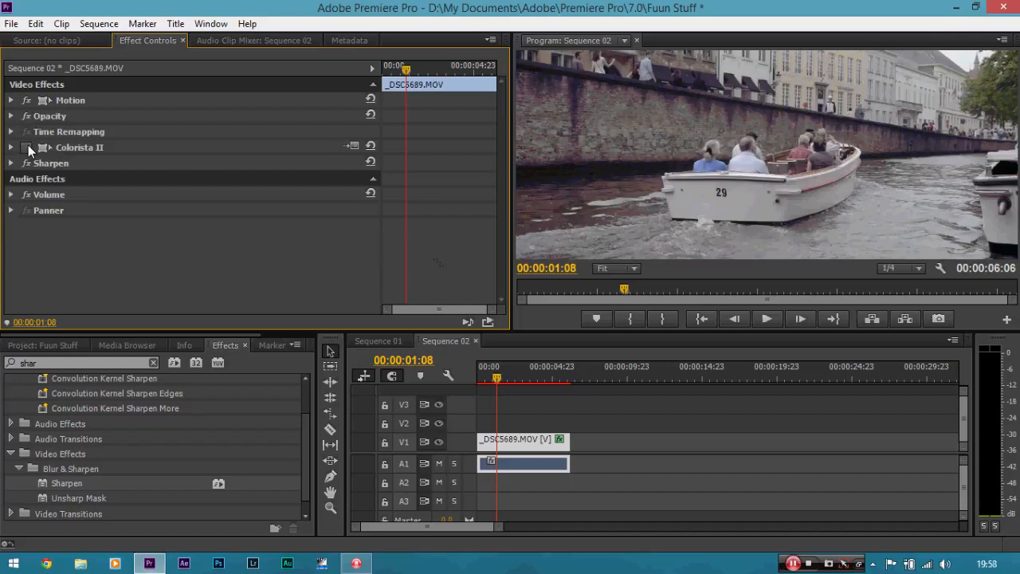
click(27, 148)
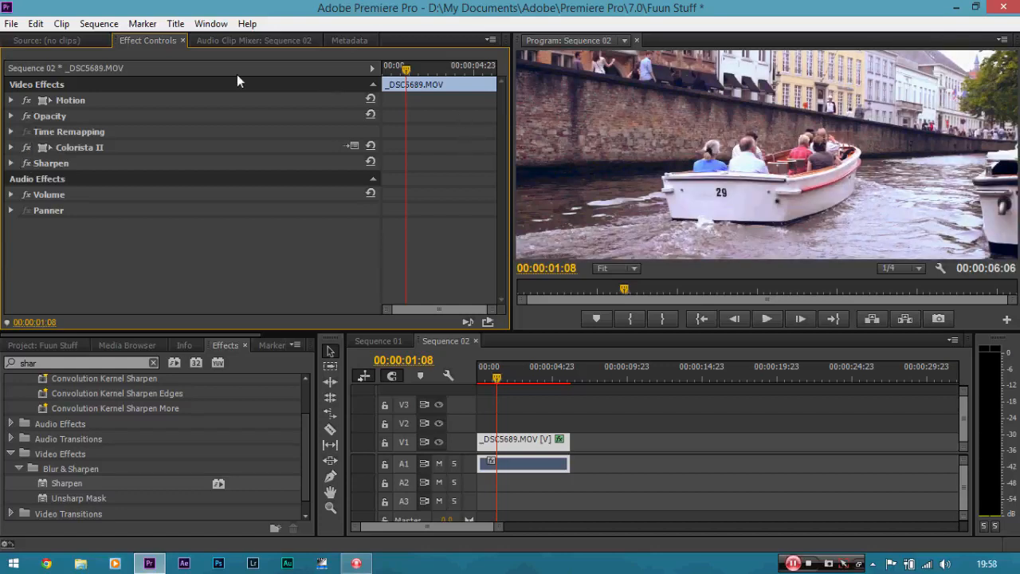
Open the media export settings for Sequence 02 and set the export format to H.264
click(8, 24)
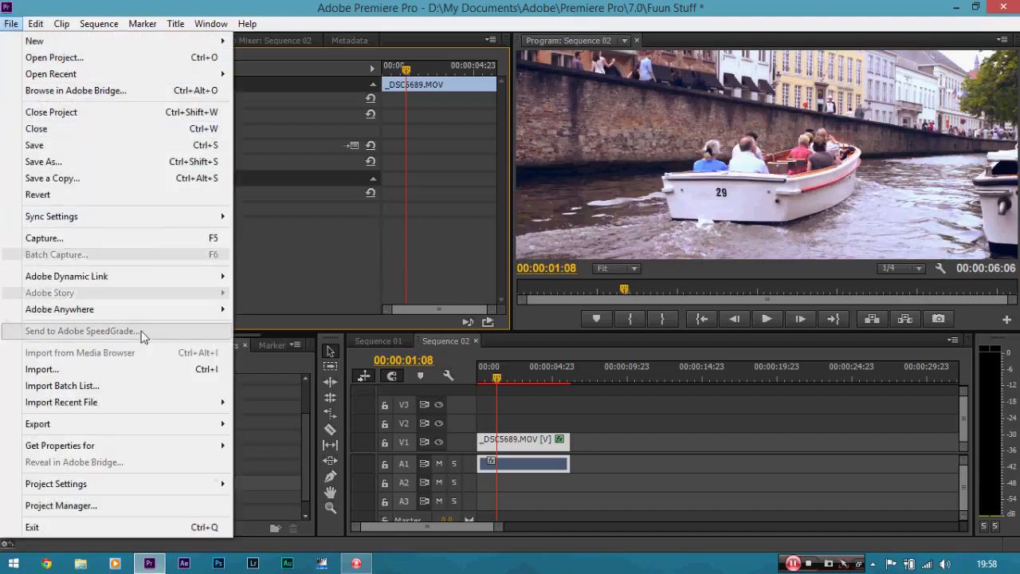
mouse_move(110, 428)
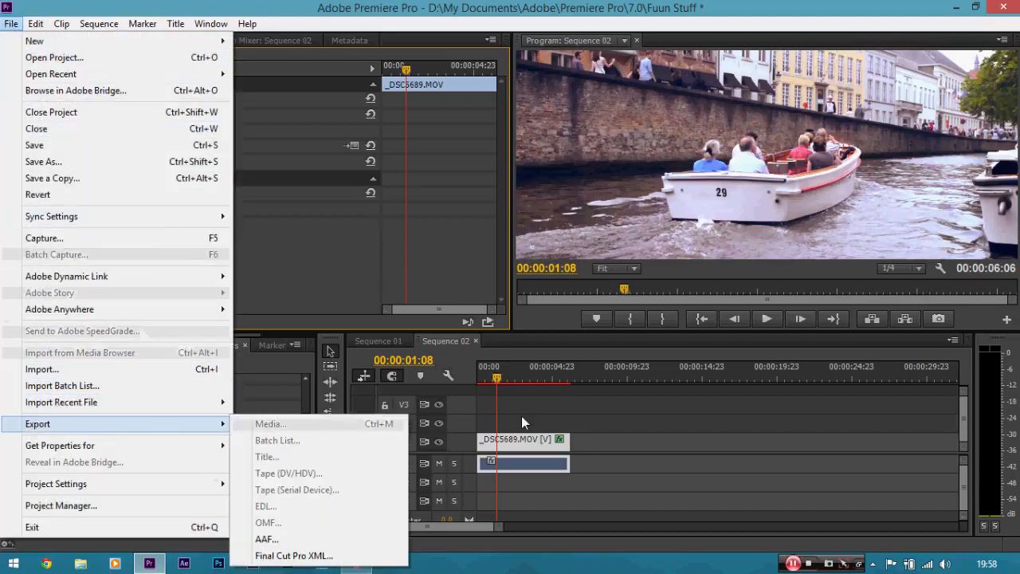
click(510, 444)
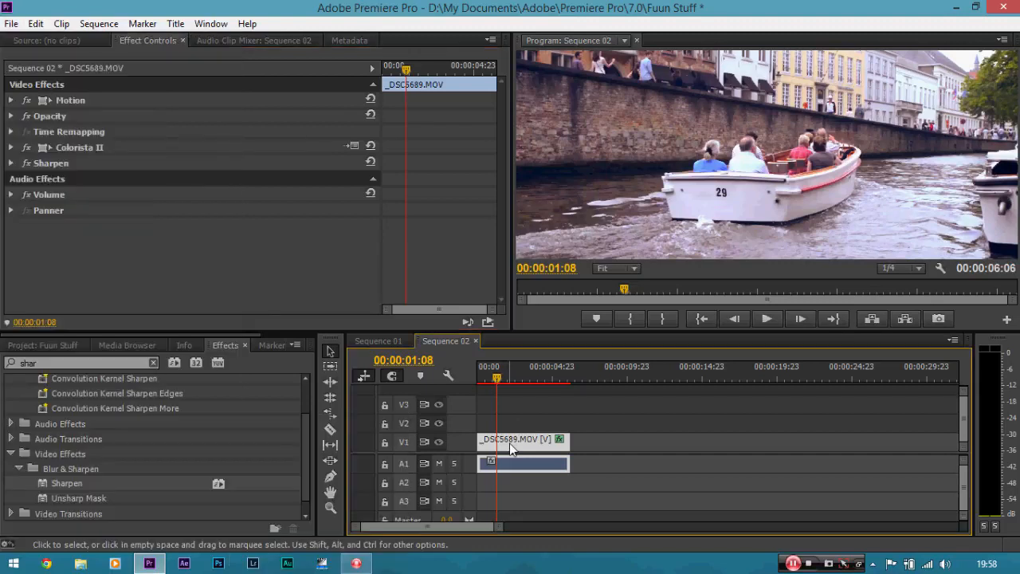
click(11, 24)
mouse_move(223, 429)
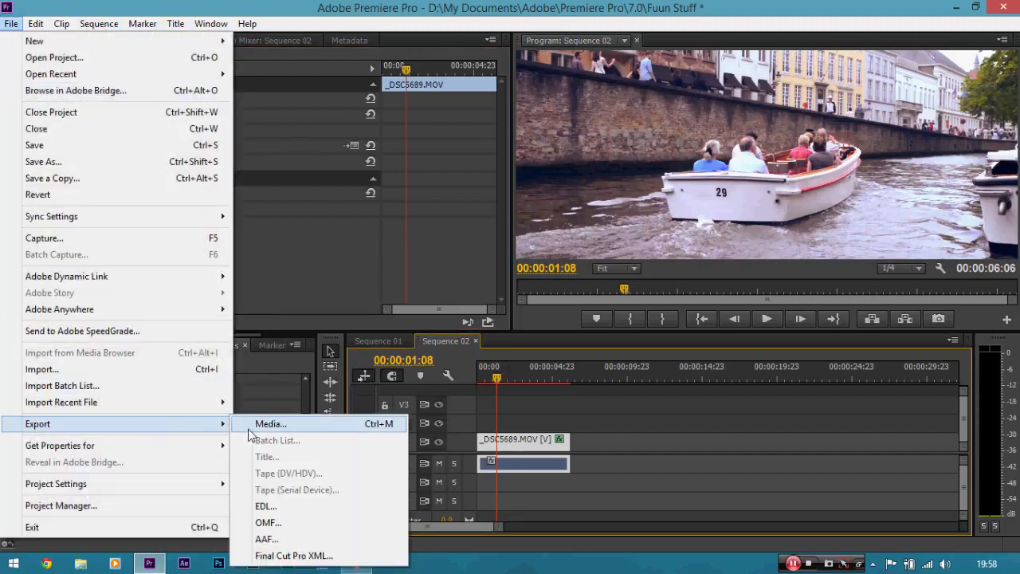
click(257, 420)
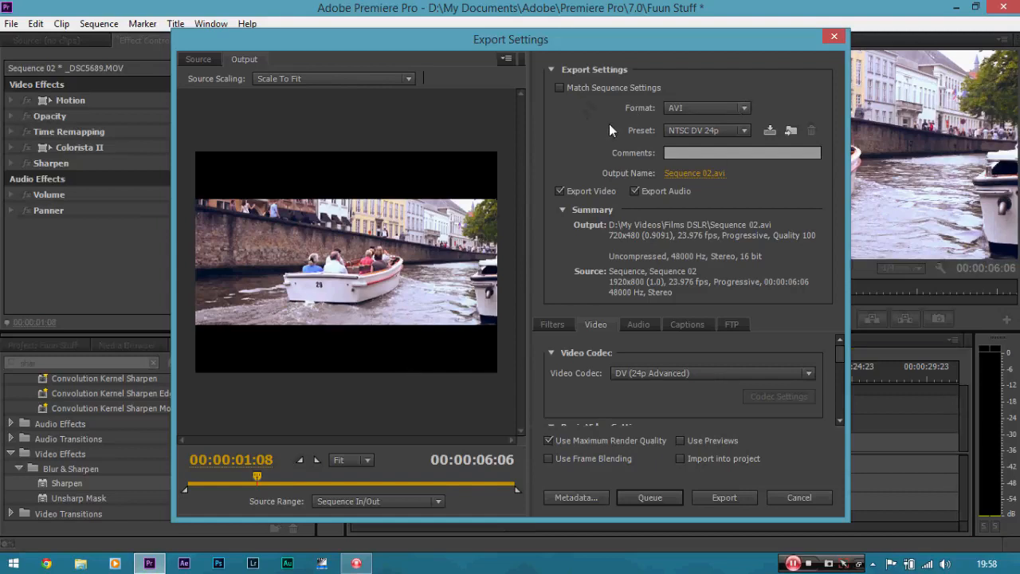
click(707, 112)
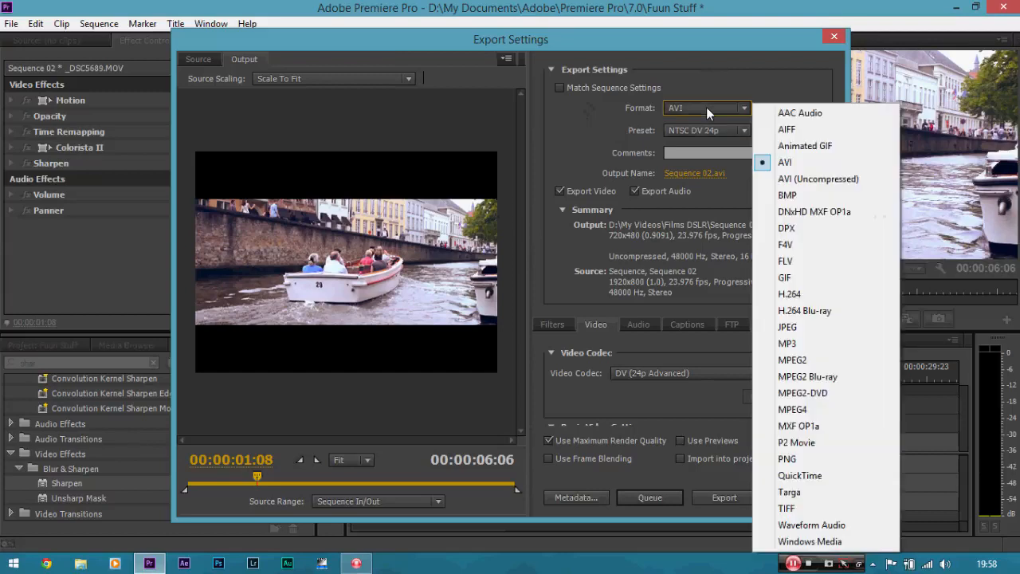
click(783, 294)
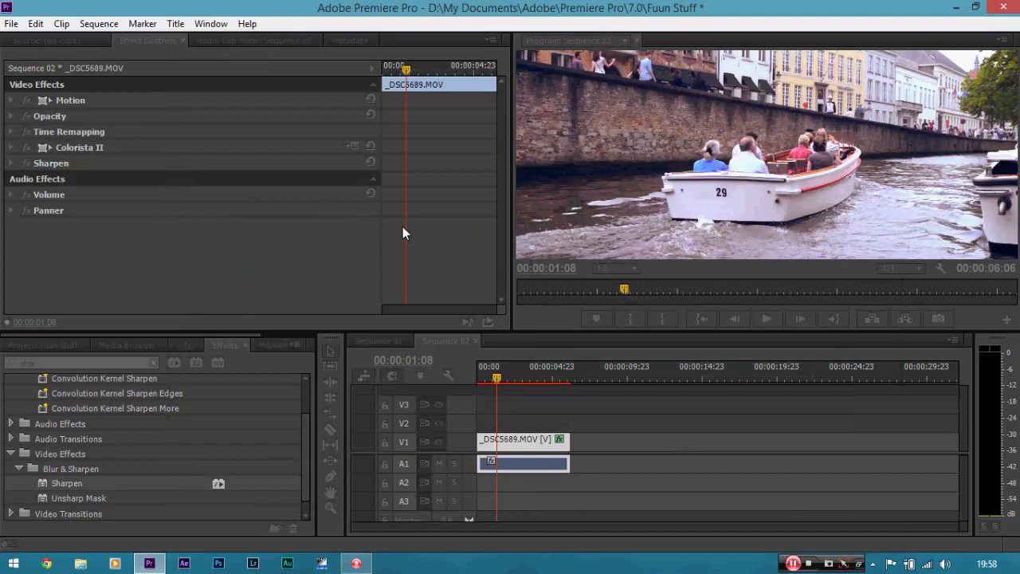
Reopen the export settings for Sequence 02 and choose the Match Source - High bitrate preset with the H.264 format
key(ctrl+m)
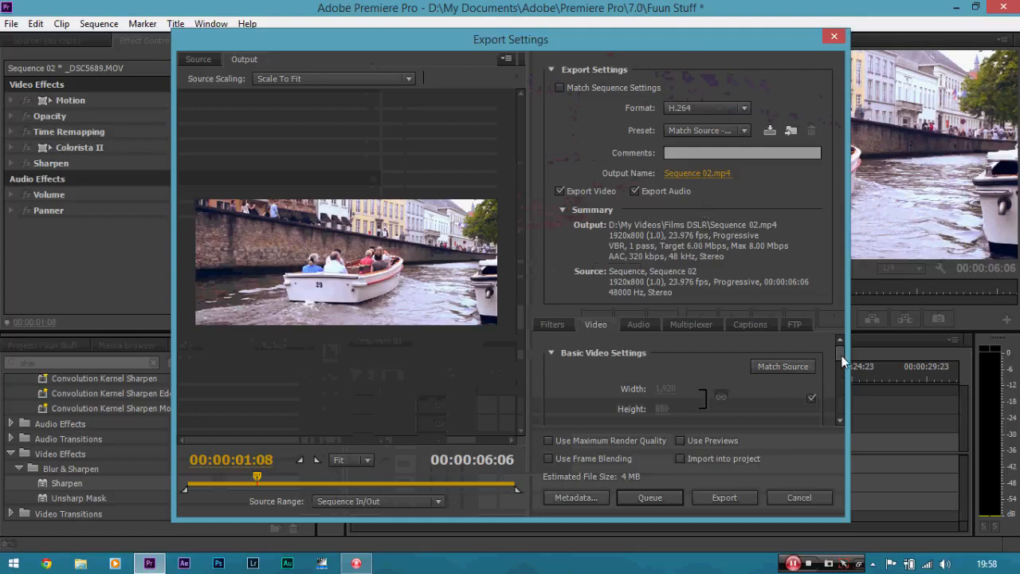
click(725, 109)
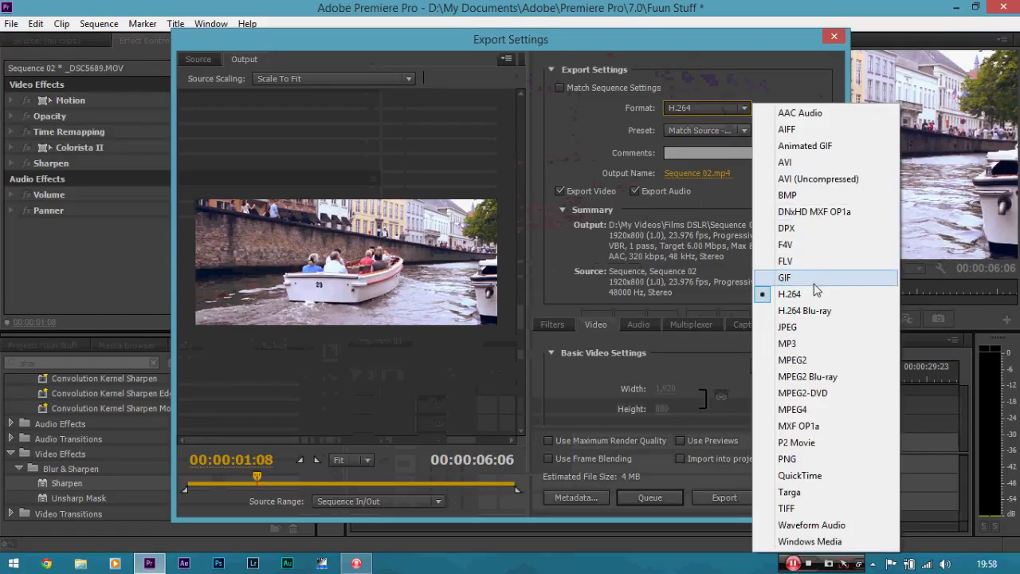
click(713, 133)
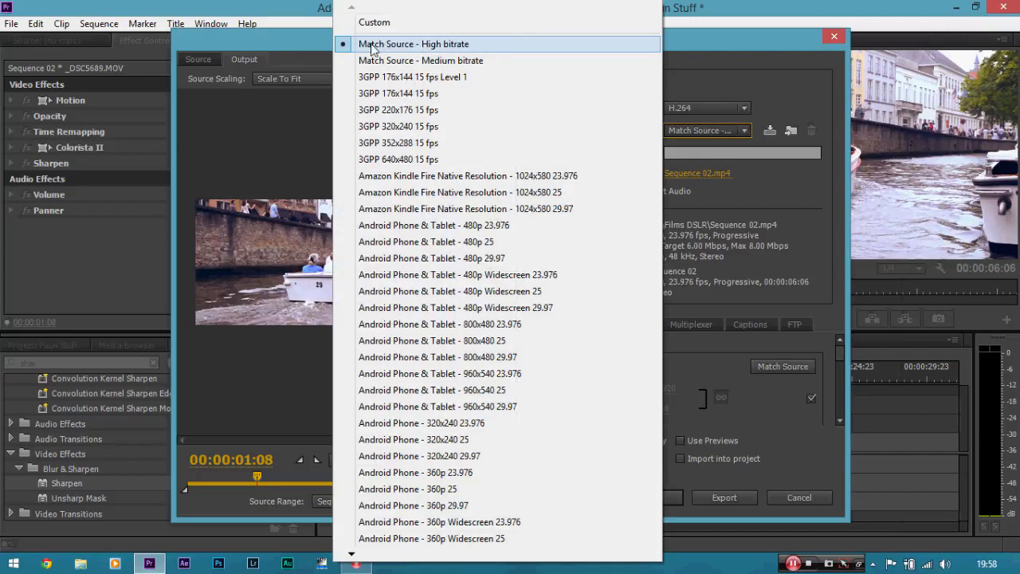
click(431, 50)
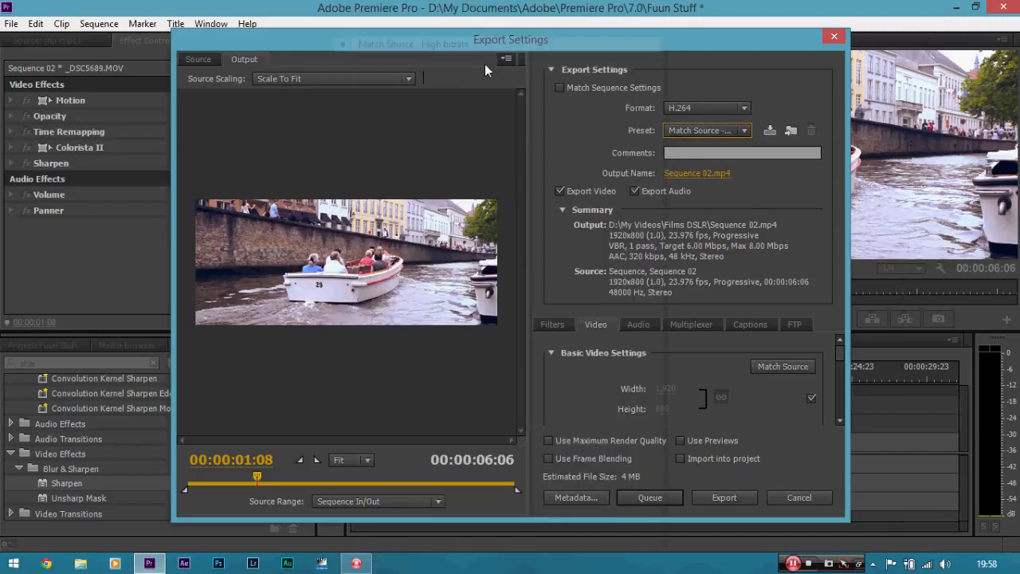
mouse_move(844, 356)
mouse_down()
mouse_move(845, 391)
mouse_move(841, 355)
mouse_up()
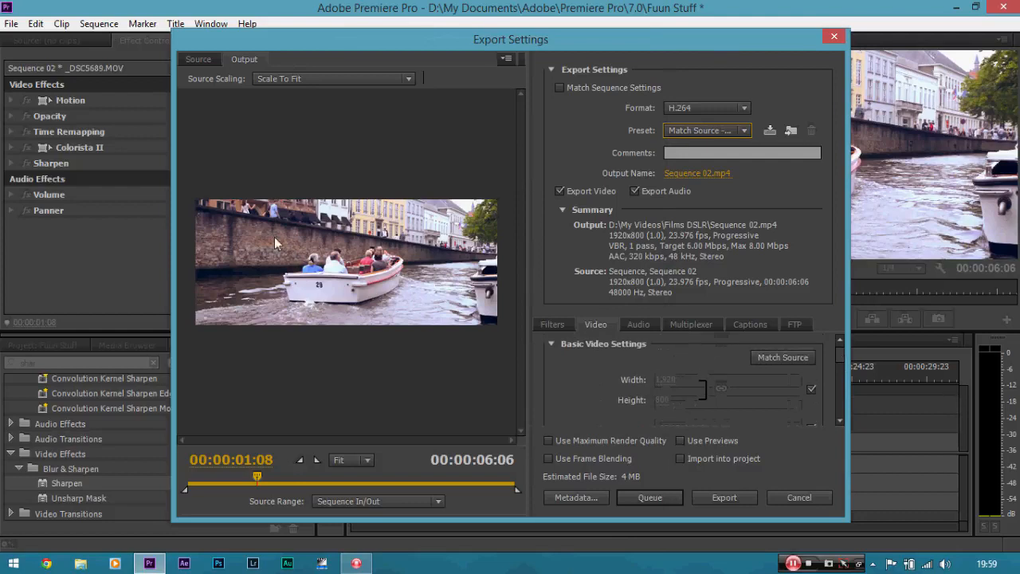
Set the target bitrate of the H.264 export to 20 Mbps
drag(843, 357, 843, 411)
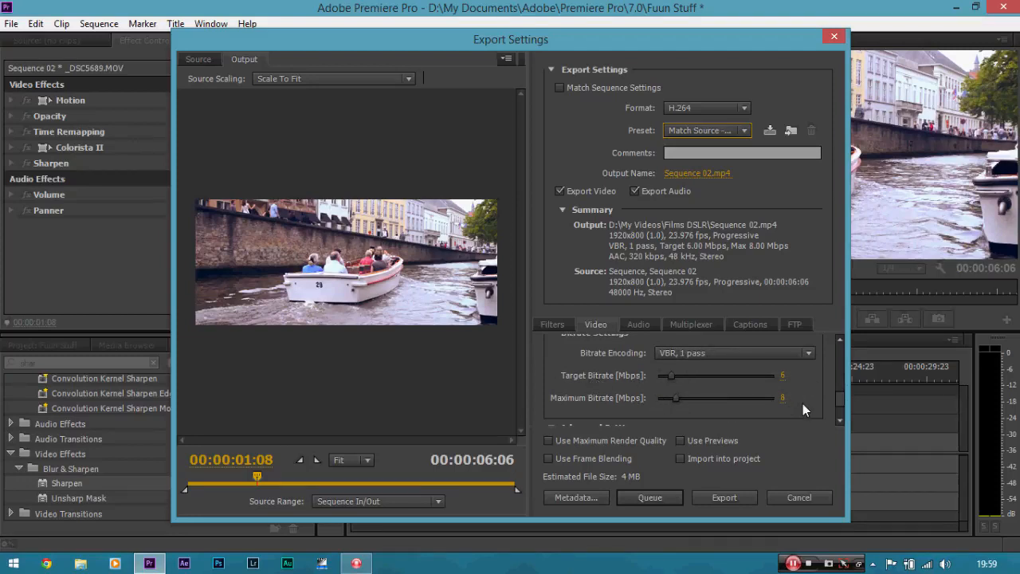
click(782, 373)
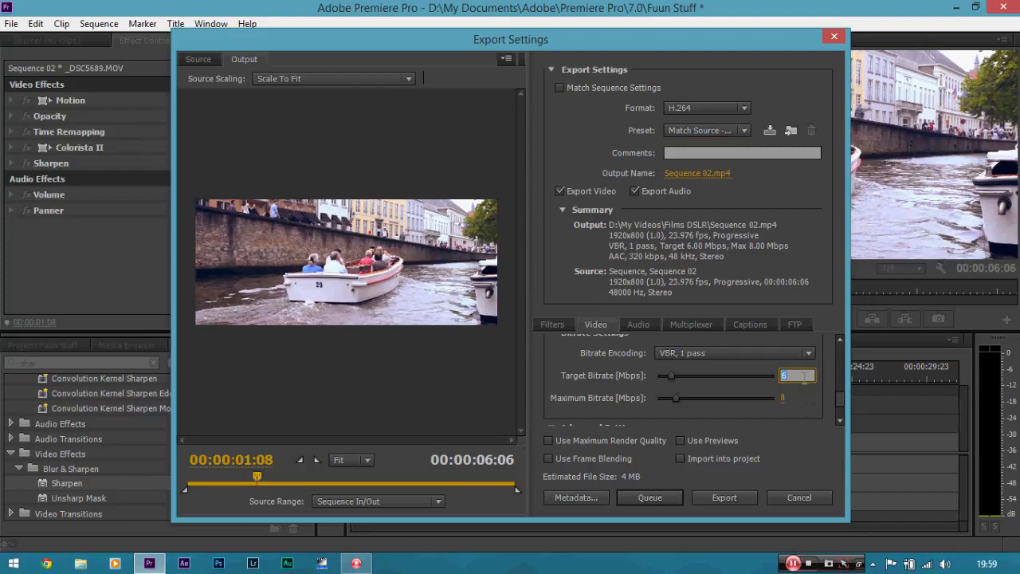
text(20)
key(Return)
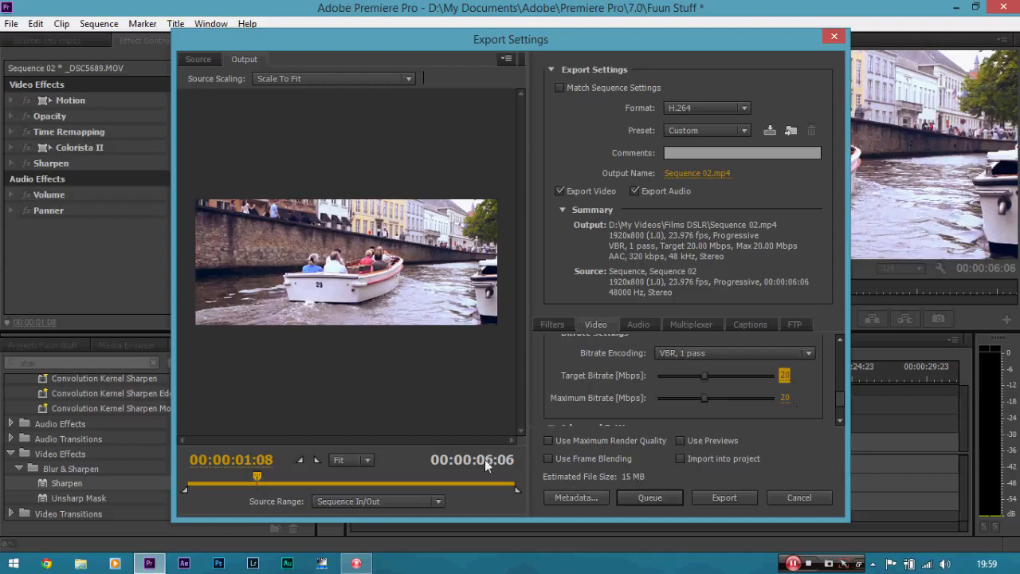
Set both the target and the maximum bitrate of the H.264 export to 5 Mbps
click(785, 374)
text(5)
key(Return)
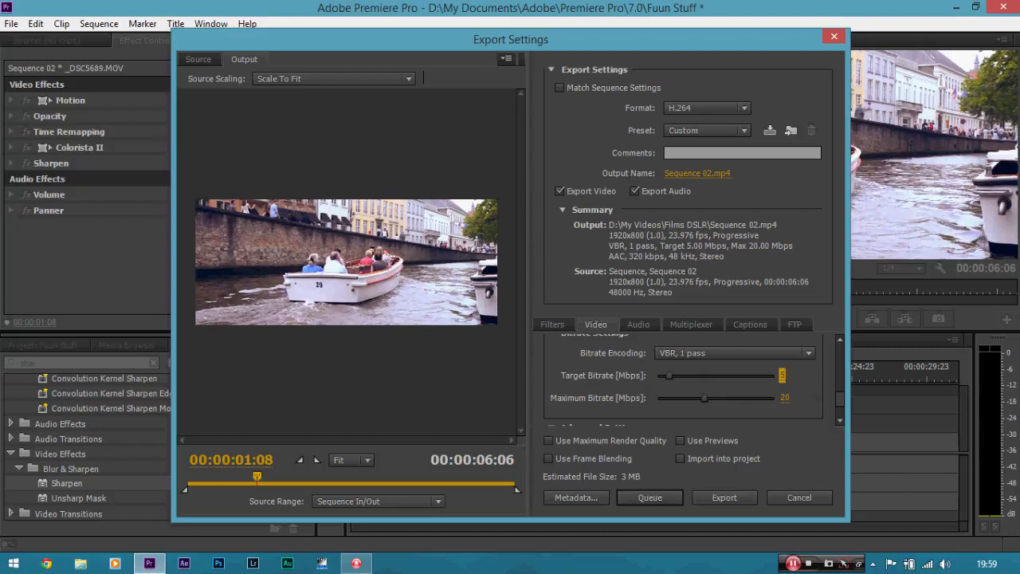
click(783, 398)
text(5)
key(Return)
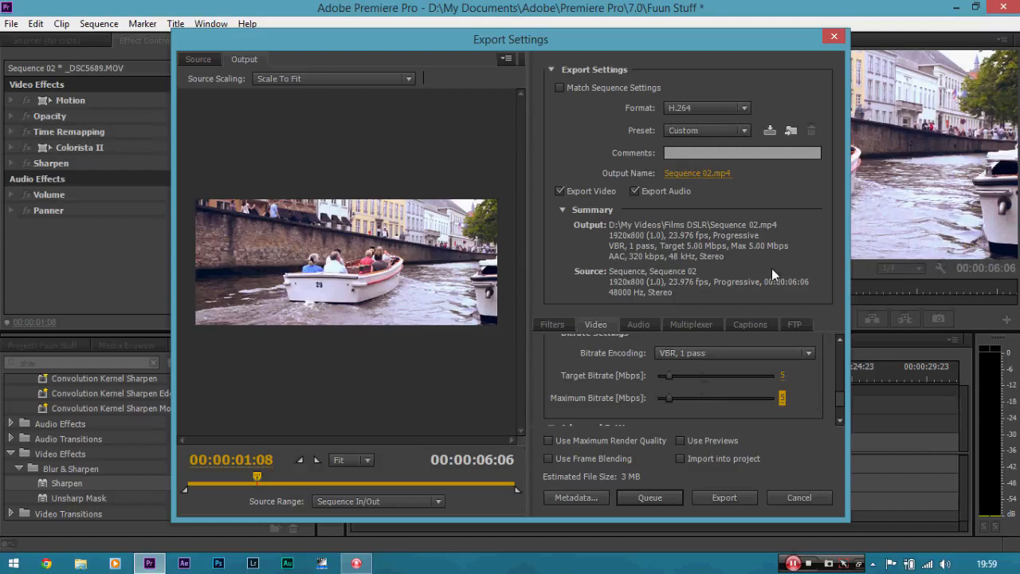